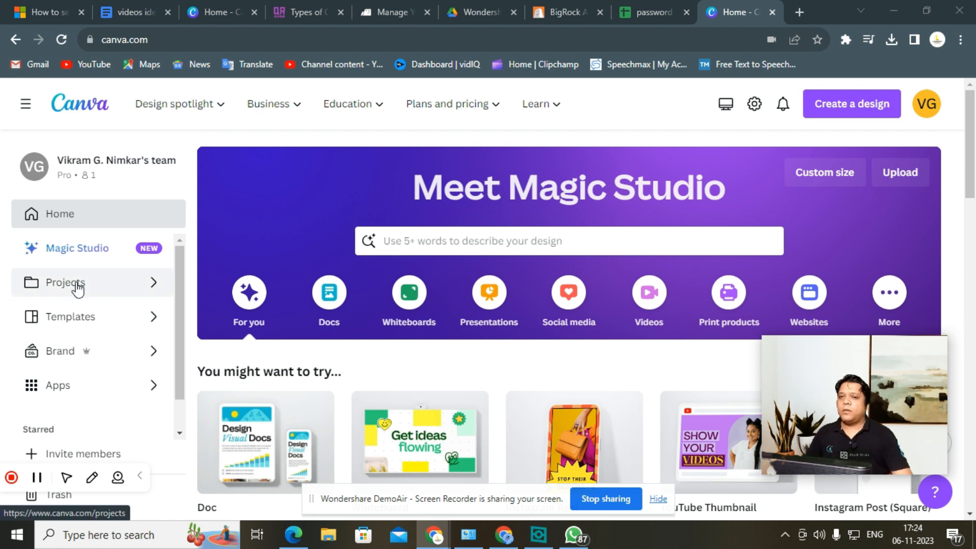
Create a blank Instagram Reel design at 1080 × 1920 px
left_click(852, 107)
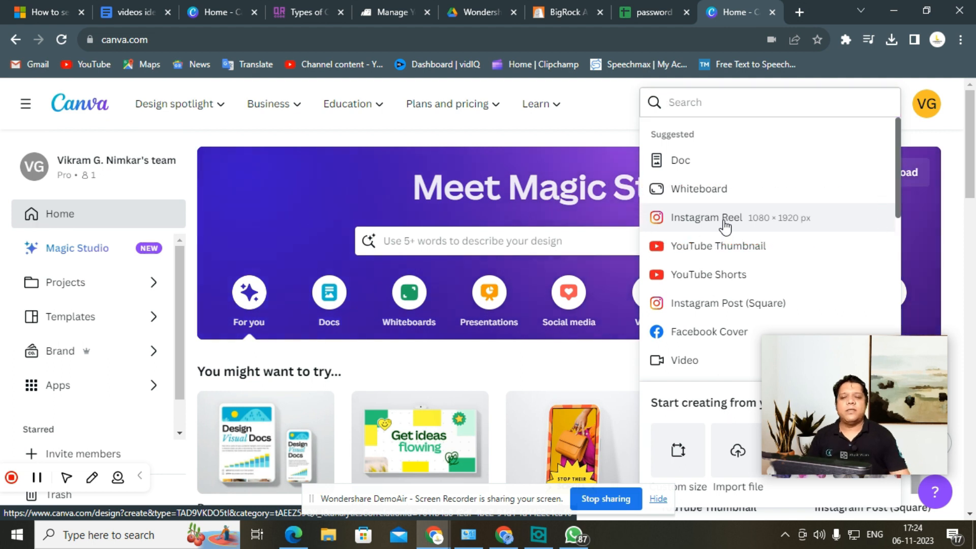
left_click(724, 224)
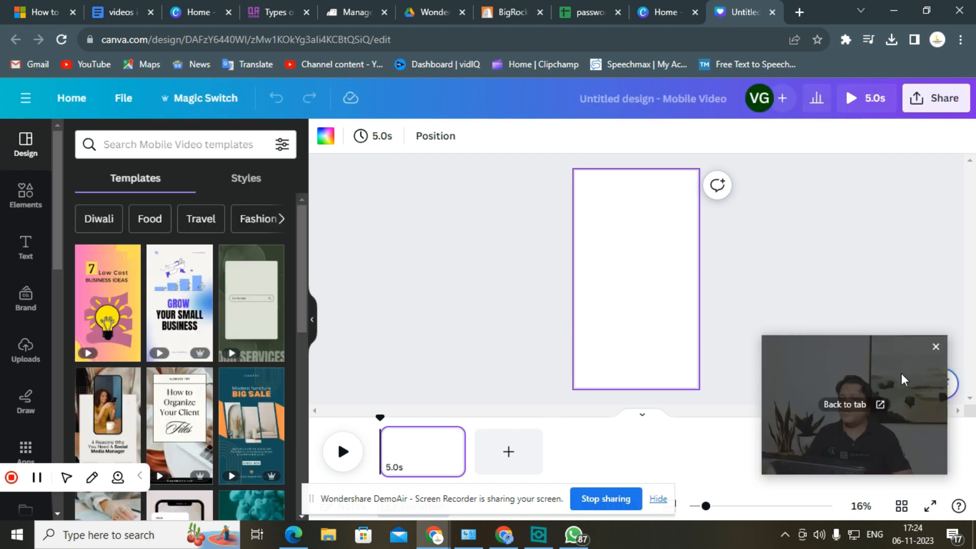
left_click_drag(913, 371, 955, 238)
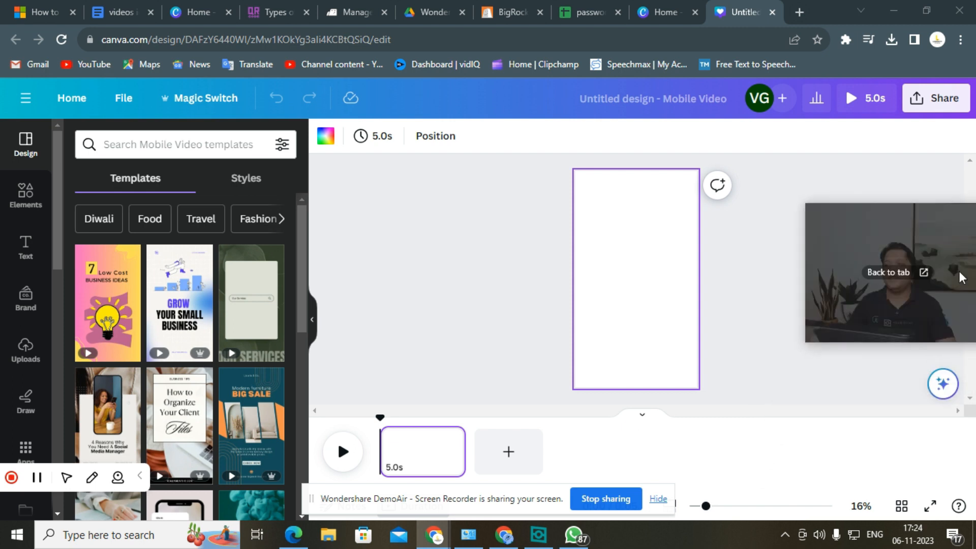
mouse_move(710, 510)
left_mouse_down()
mouse_move(719, 507)
mouse_move(704, 508)
left_mouse_up()
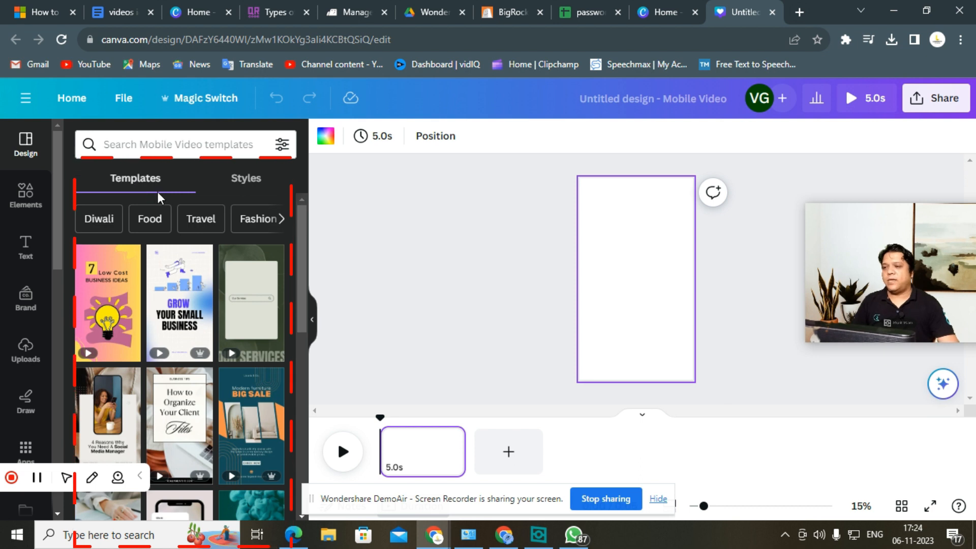
Examine the available styles, colour palettes and font sets, and browse the suggested mobile video templates
left_click(255, 182)
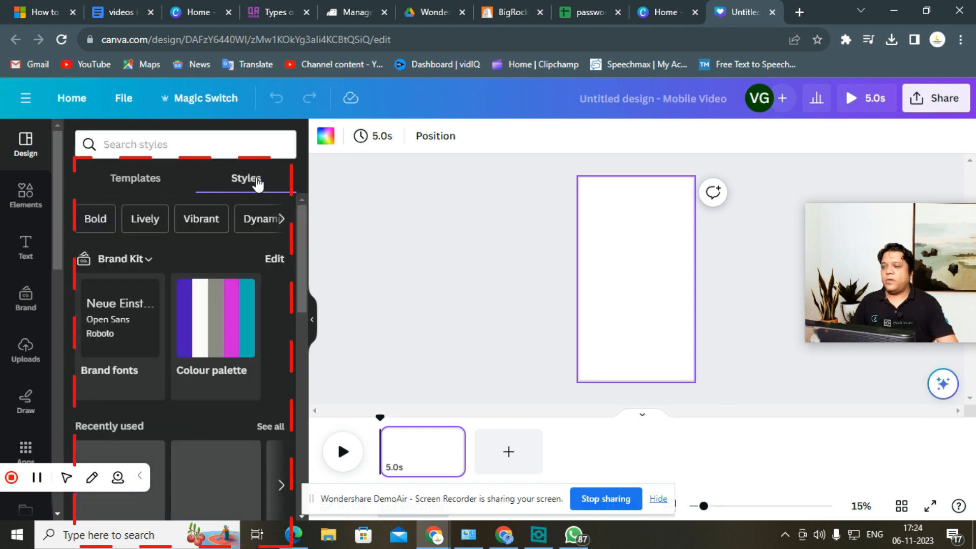
scroll(176, 351, "down", 5)
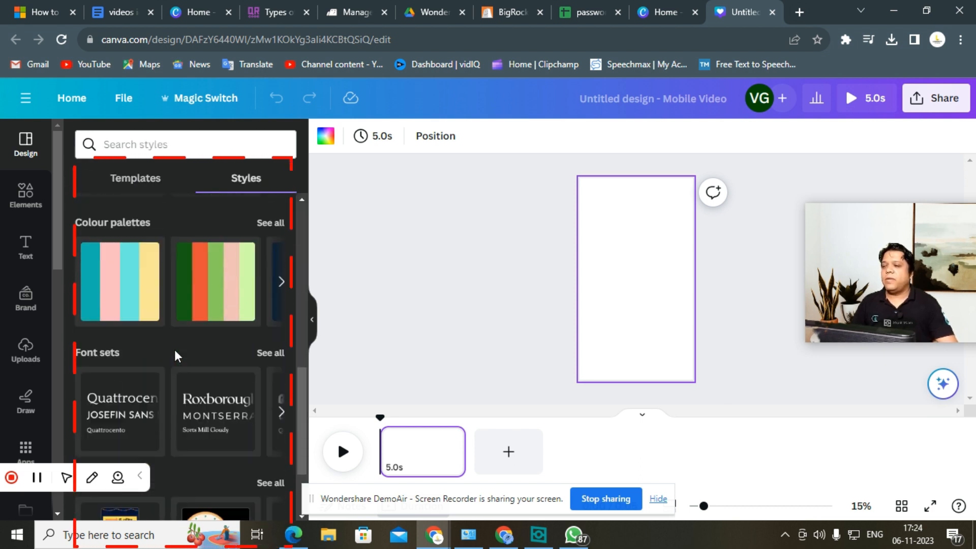
scroll(175, 350, "up", 5)
left_click(136, 180)
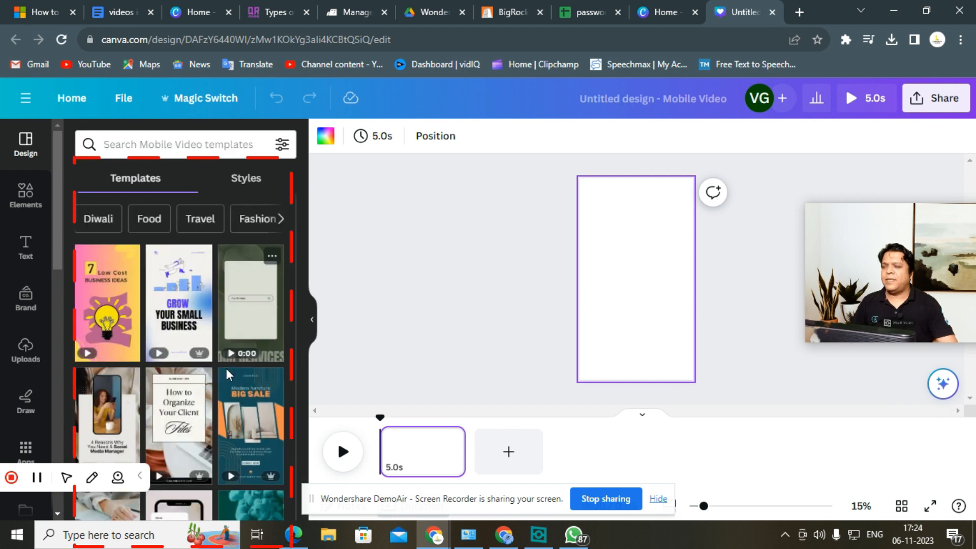
scroll(187, 405, "down", 3)
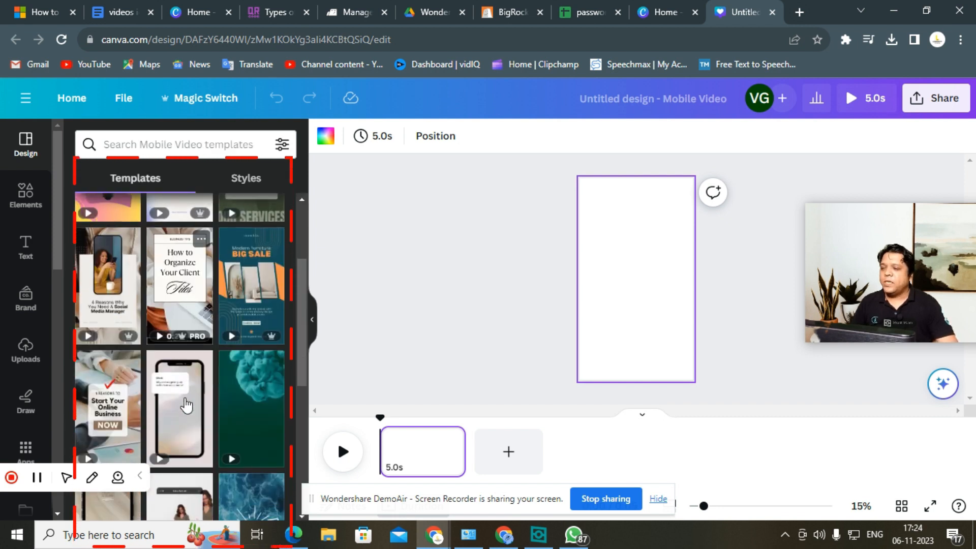
scroll(187, 405, "down", 10)
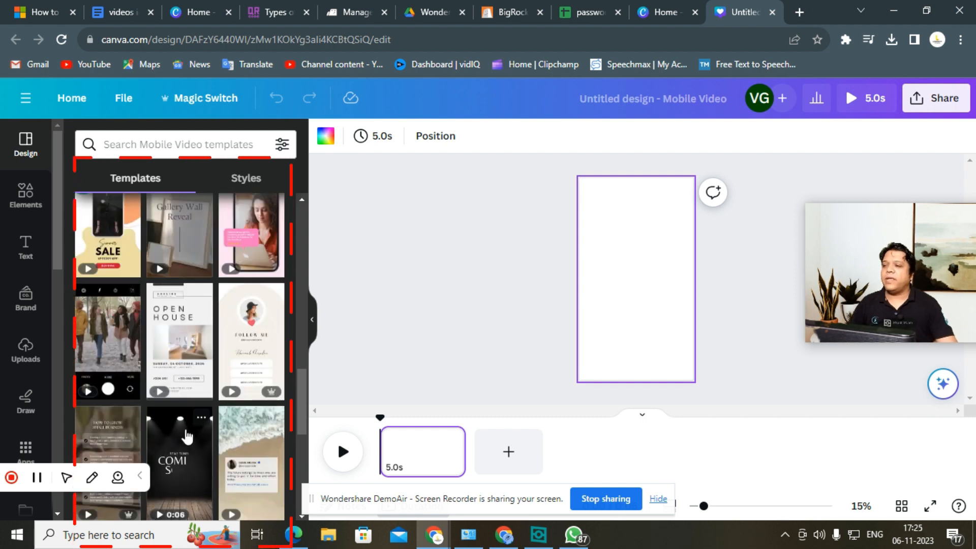
scroll(187, 436, "down", 6)
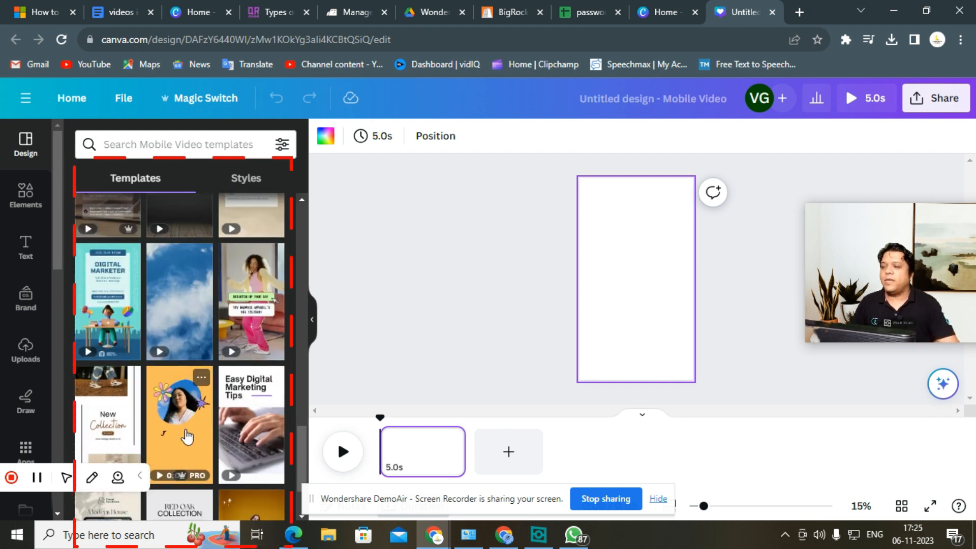
scroll(187, 437, "down", 3)
Search the mobile video templates for "business" and look through the designs
left_click(180, 146)
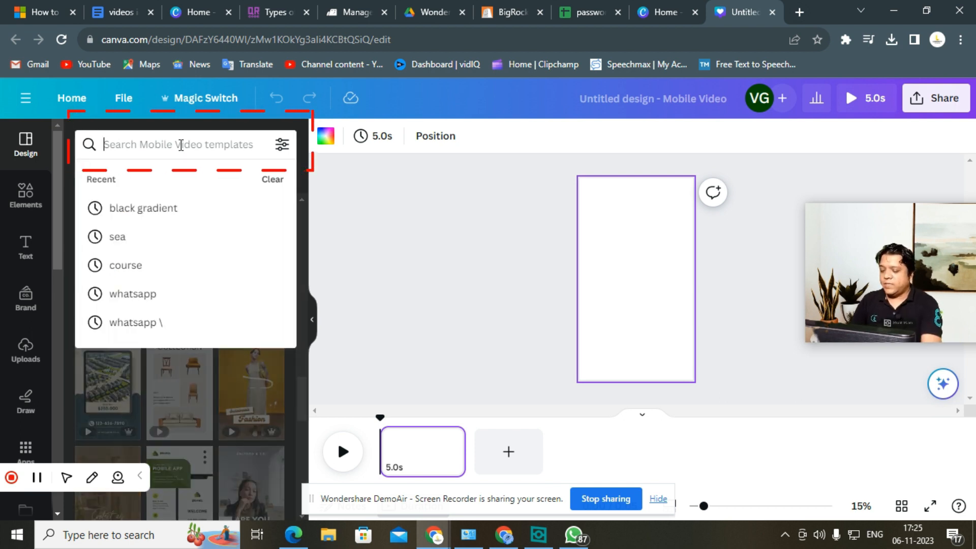
type("business")
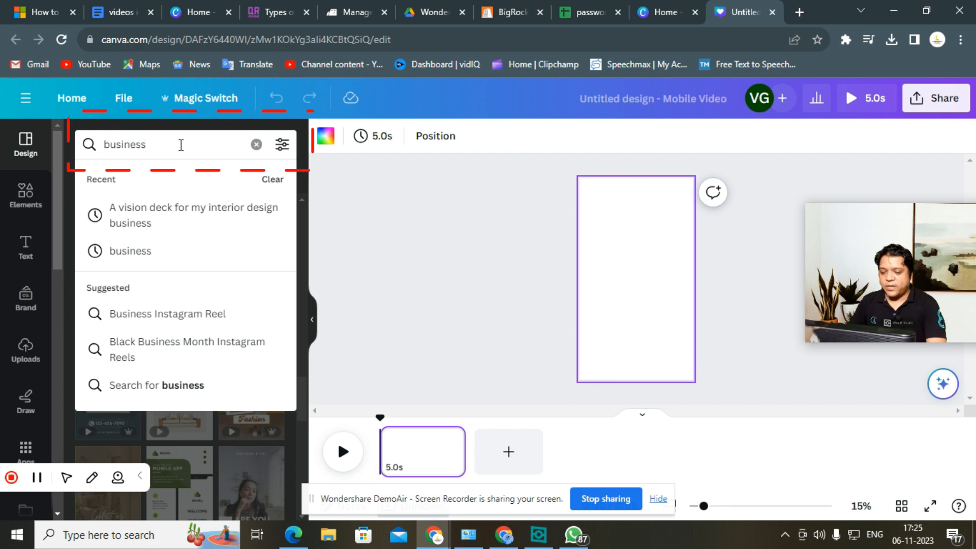
key("Return")
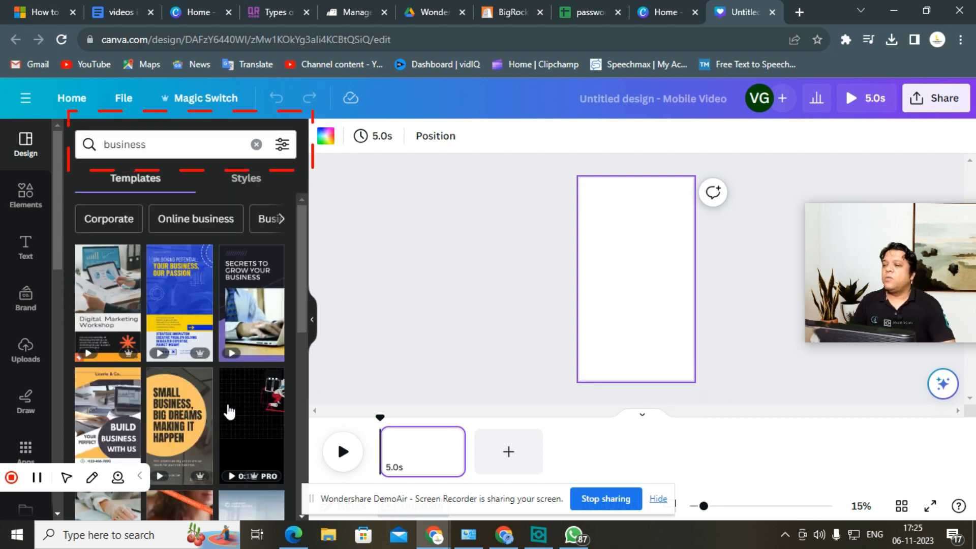
scroll(230, 412, "down", 10)
scroll(229, 412, "down", 8)
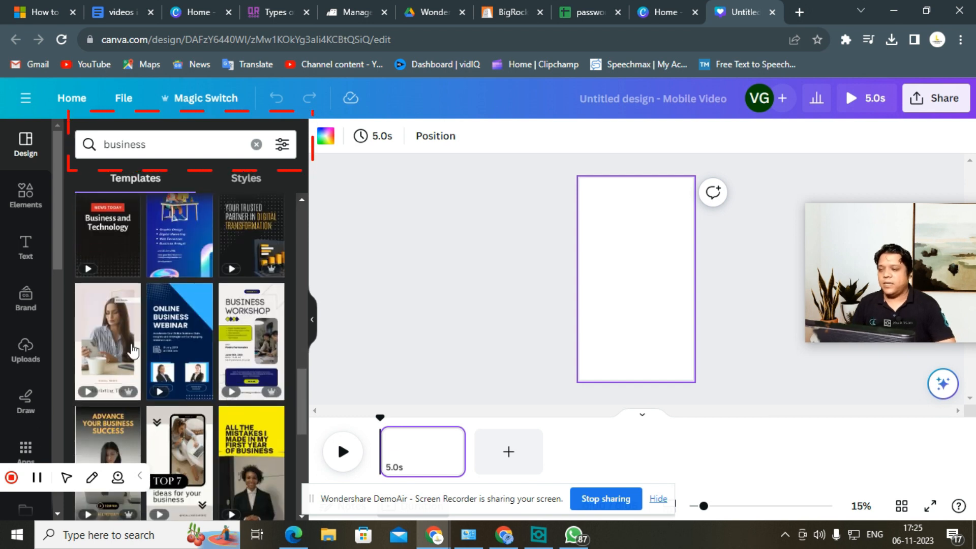
Search the mobile video templates for "road trip" instead
double_click(106, 145)
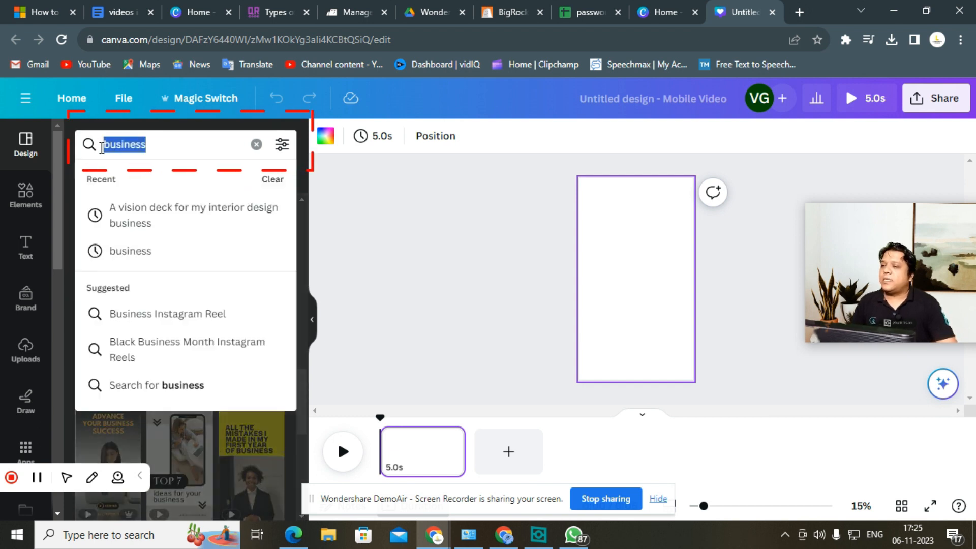
type("road t")
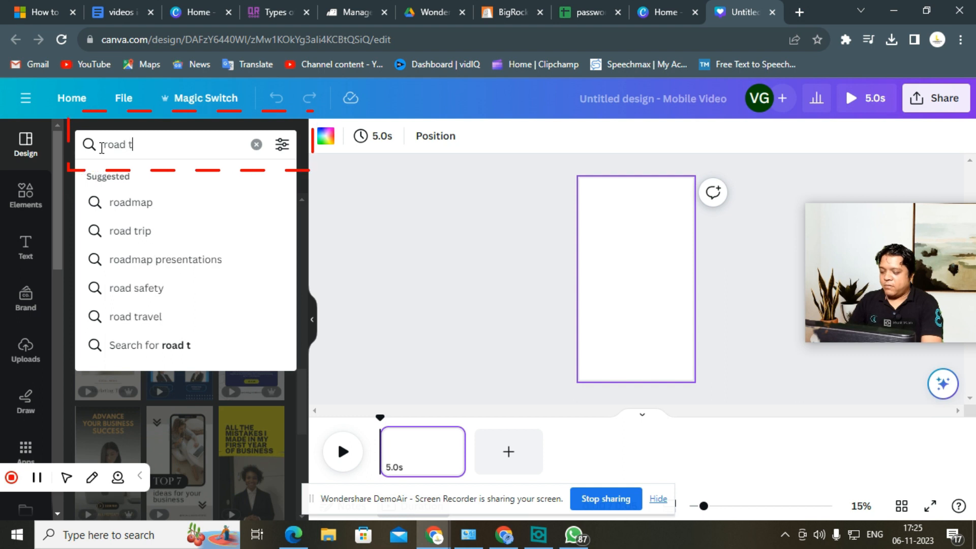
type("rip")
key("Return")
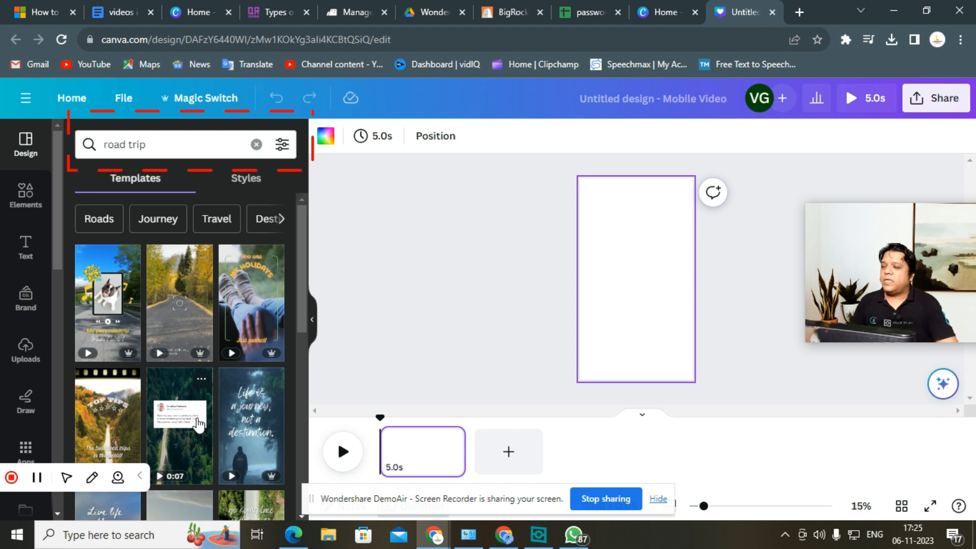
Apply the travel quote template showing a car on a forest road from above, "you've never been before", to the blank page
scroll(199, 426, "down", 2)
scroll(199, 426, "down", 1)
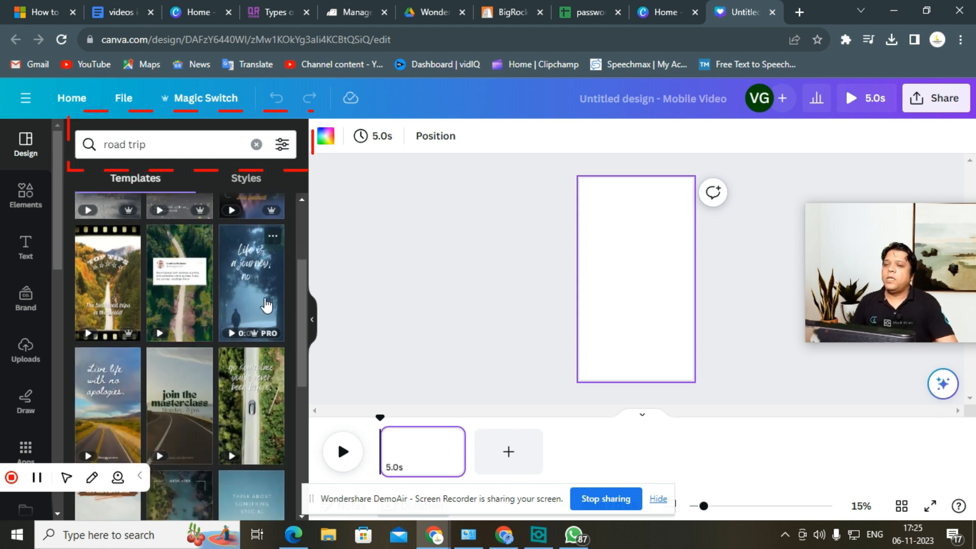
scroll(248, 353, "down", 2)
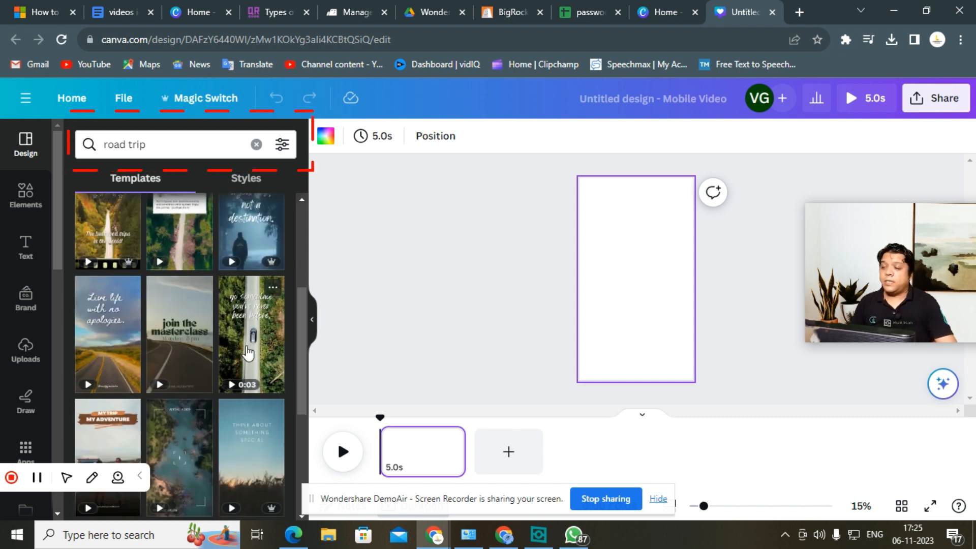
scroll(248, 353, "down", 4)
scroll(248, 353, "down", 6)
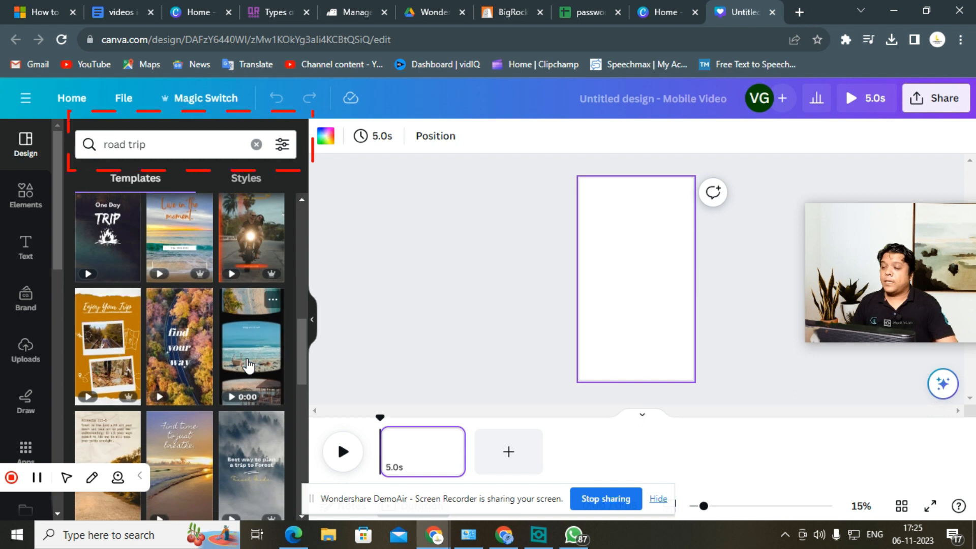
scroll(248, 365, "down", 4)
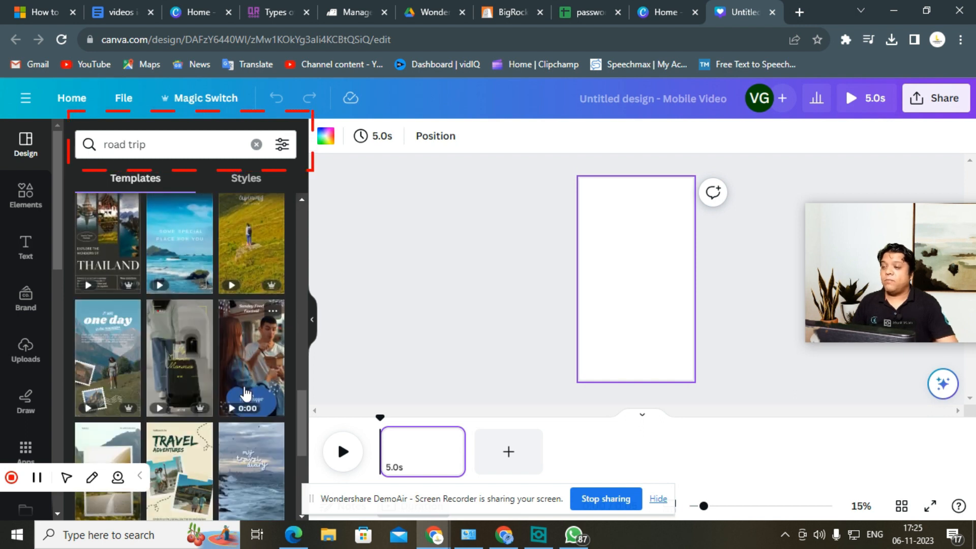
scroll(245, 392, "down", 6)
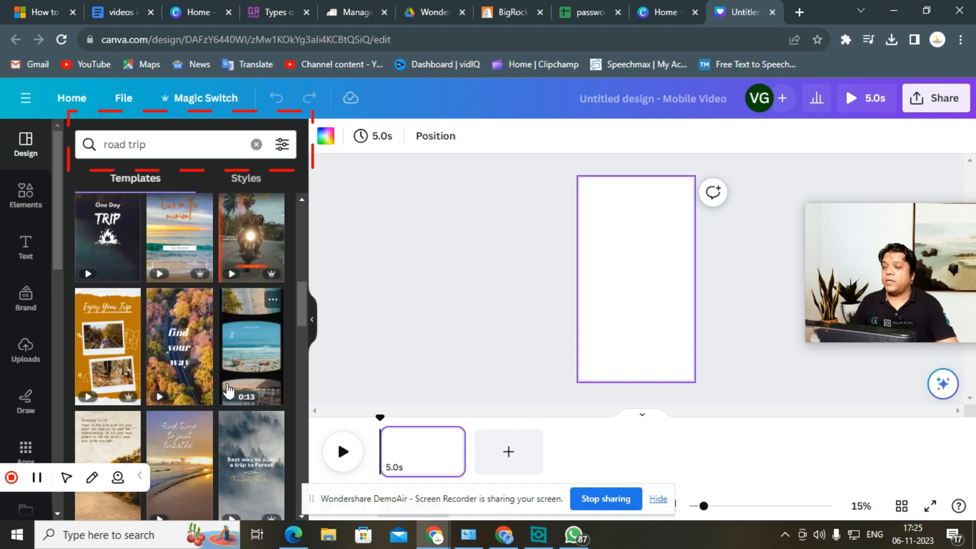
scroll(231, 390, "down", 6)
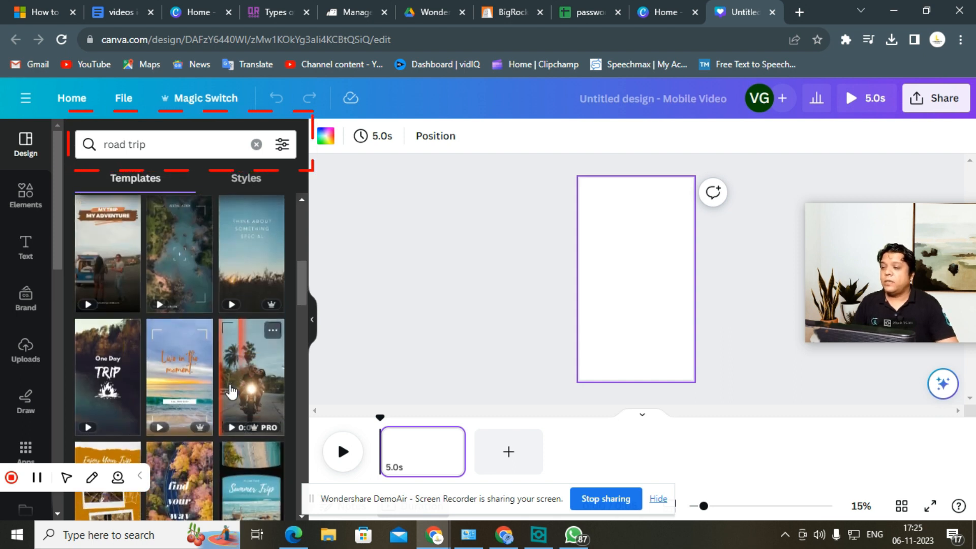
scroll(239, 394, "up", 3)
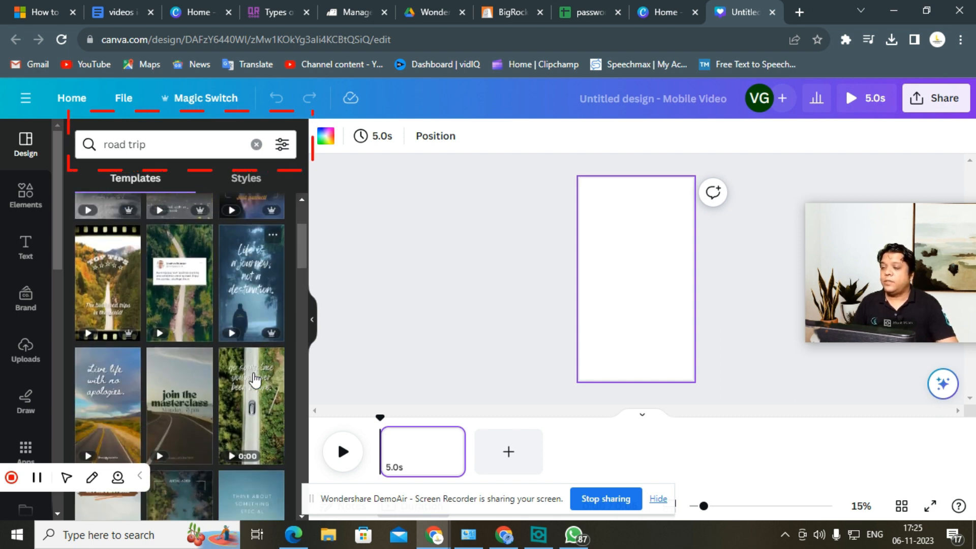
left_click(261, 403)
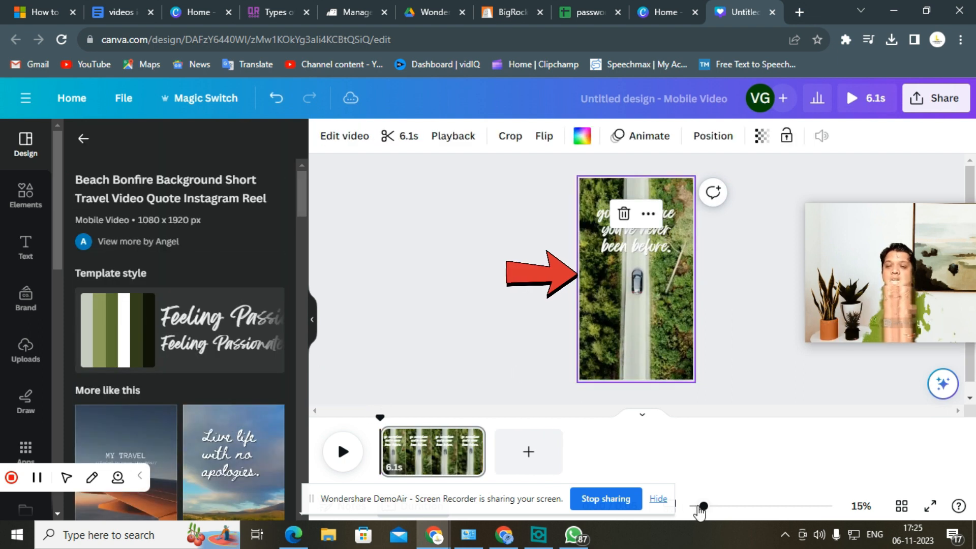
left_click_drag(704, 507, 709, 506)
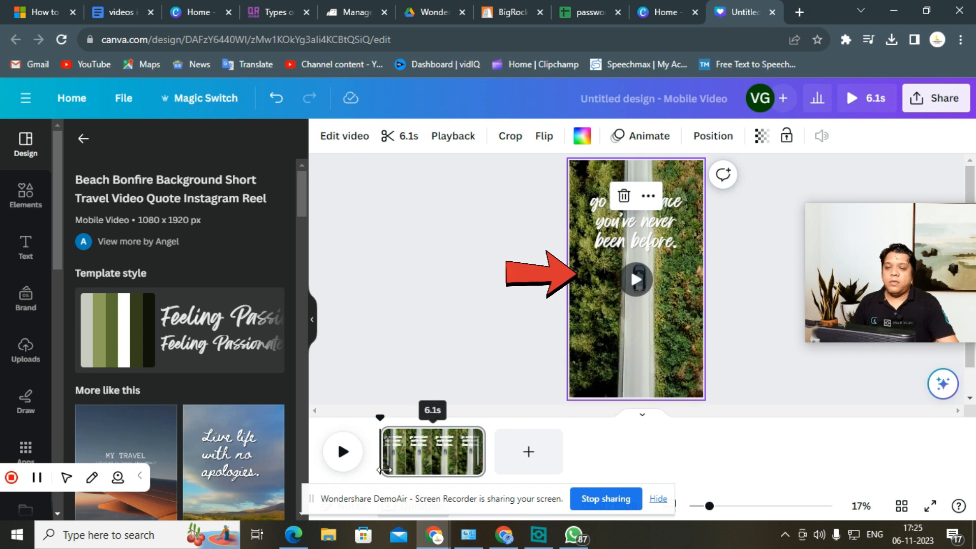
Look through the similar templates and add a blank second page to the reel
mouse_move(672, 340)
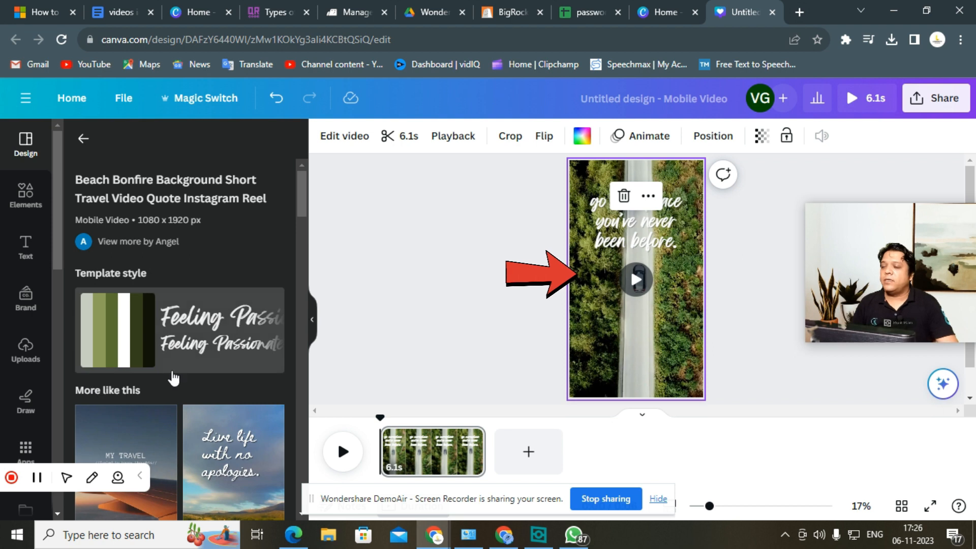
scroll(101, 385, "down", 4)
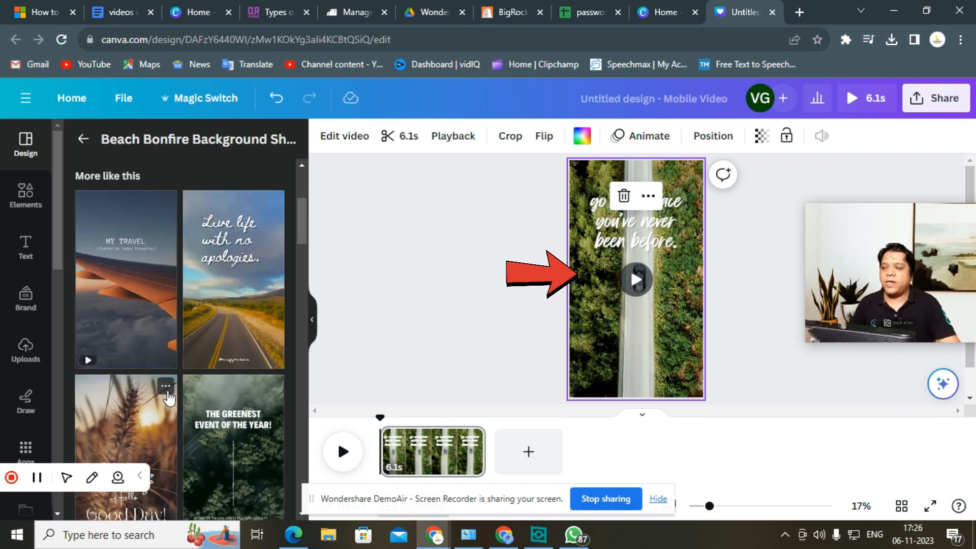
scroll(183, 432, "down", 3)
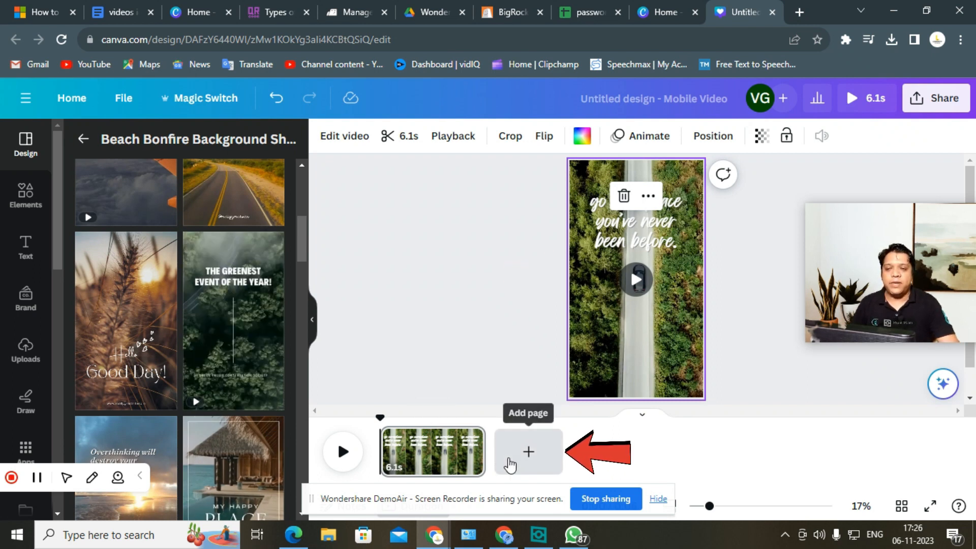
left_click(510, 464)
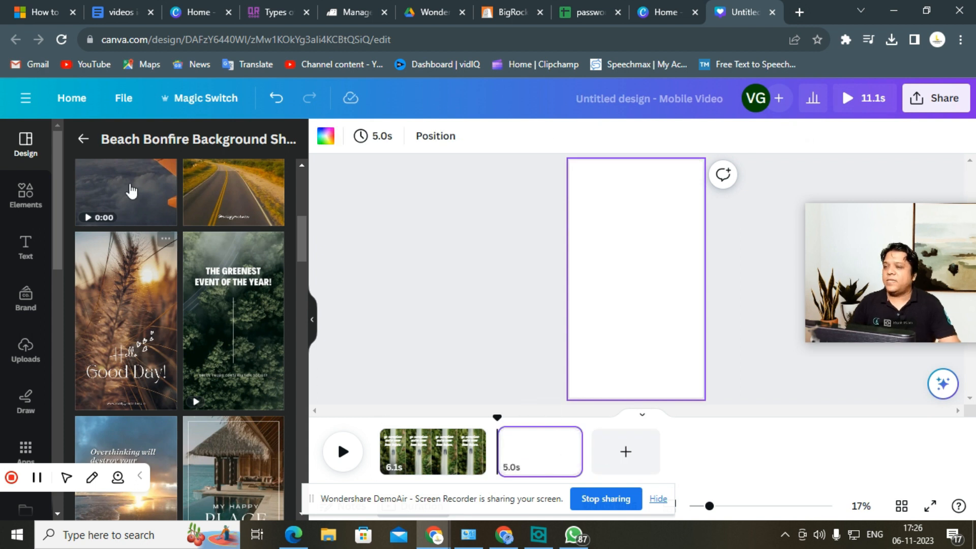
Fill the second page with the "The Green Gala has raised over 100,000" page of the green environmental event template
left_click(240, 335)
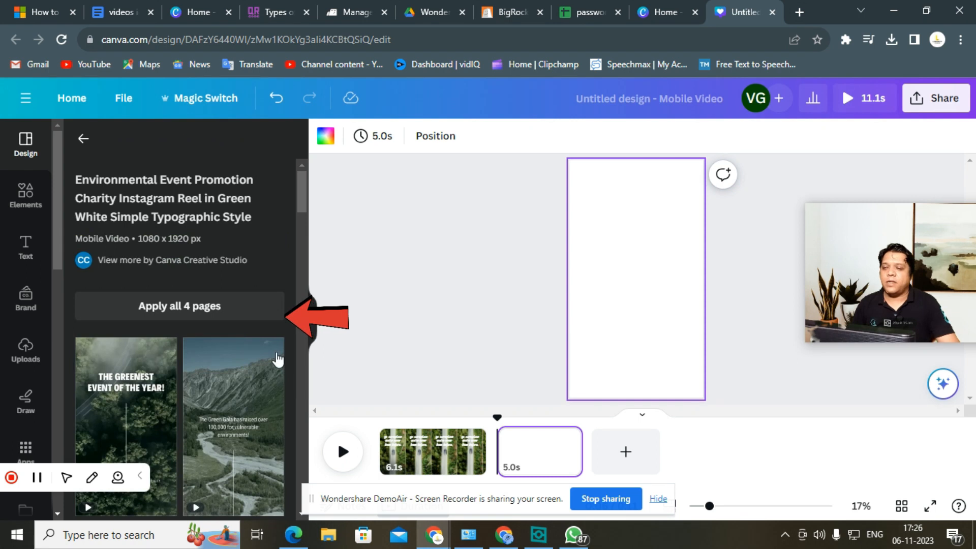
scroll(230, 424, "down", 5)
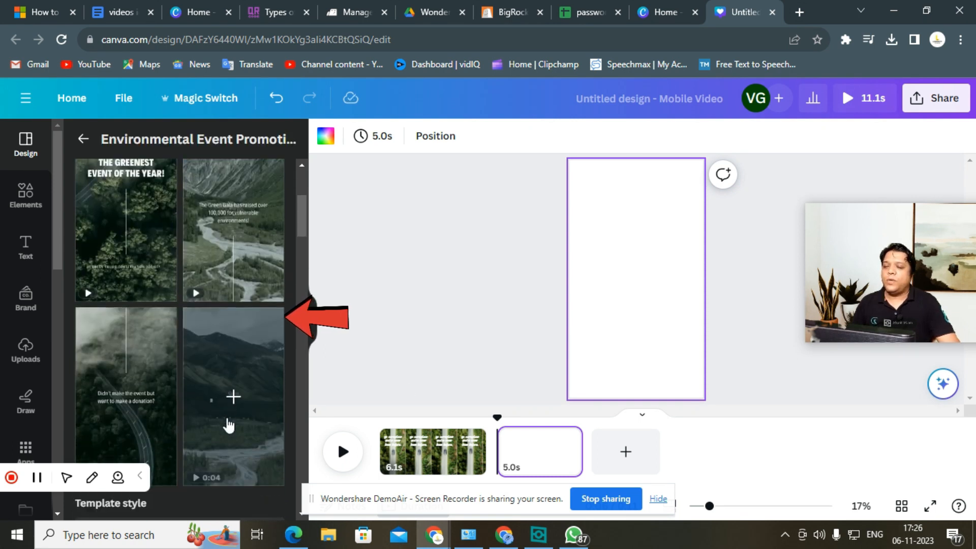
scroll(235, 446, "up", 5)
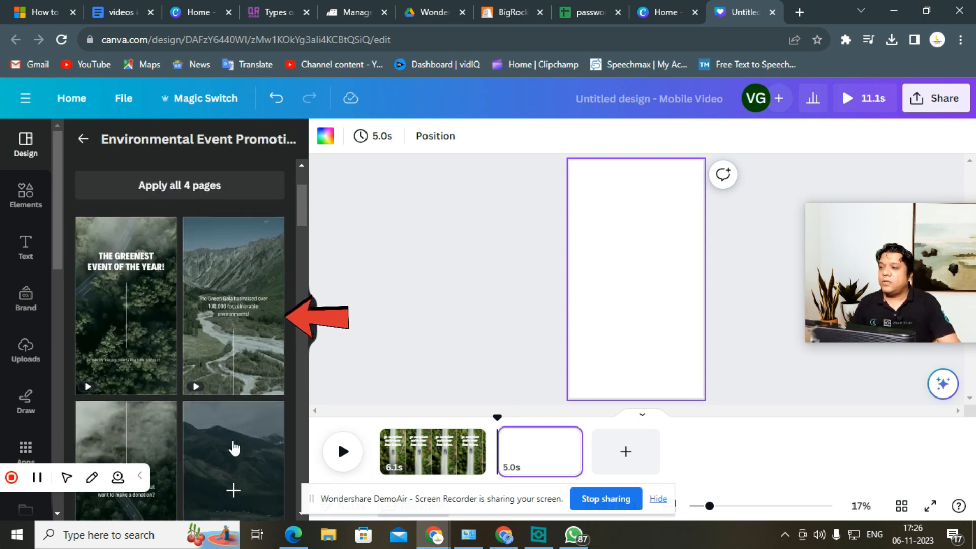
left_click(259, 347)
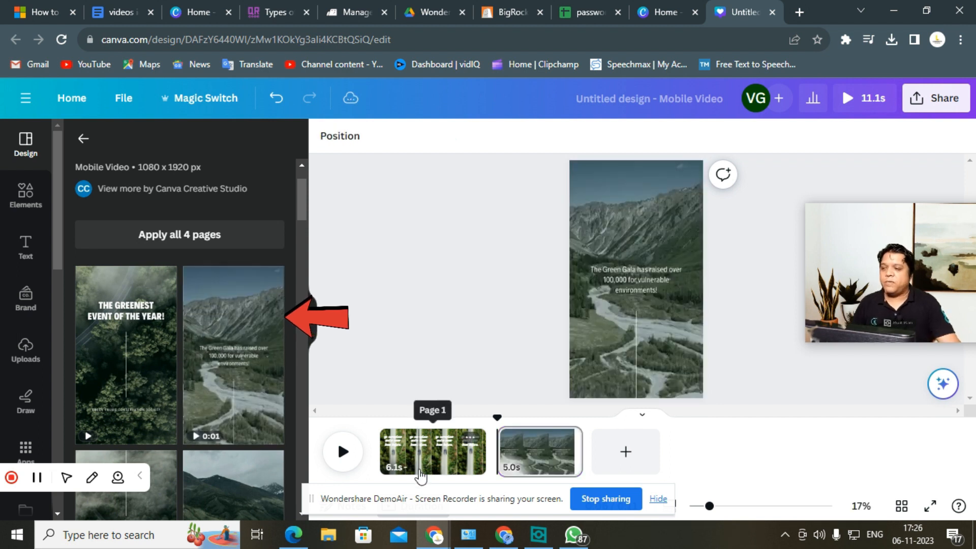
left_click(509, 460)
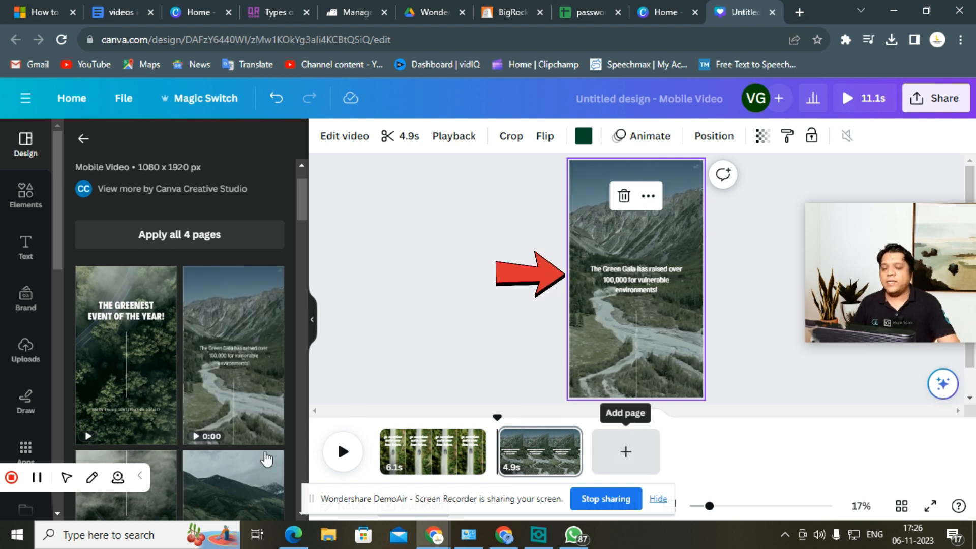
Add a third page to the reel and fill it with the sunset reeds page of the End-of-Life Tribute template
scroll(212, 422, "down", 3)
scroll(211, 425, "down", 3)
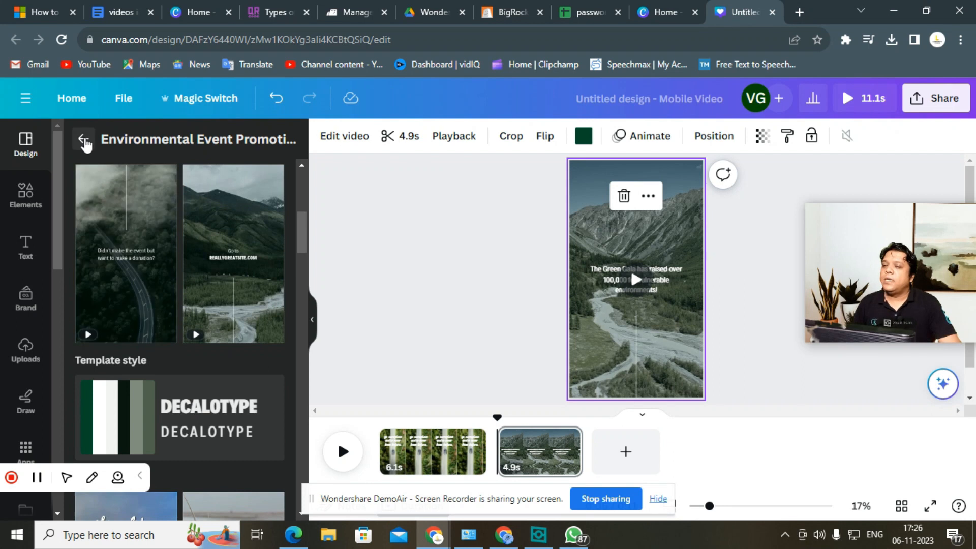
scroll(246, 381, "down", 6)
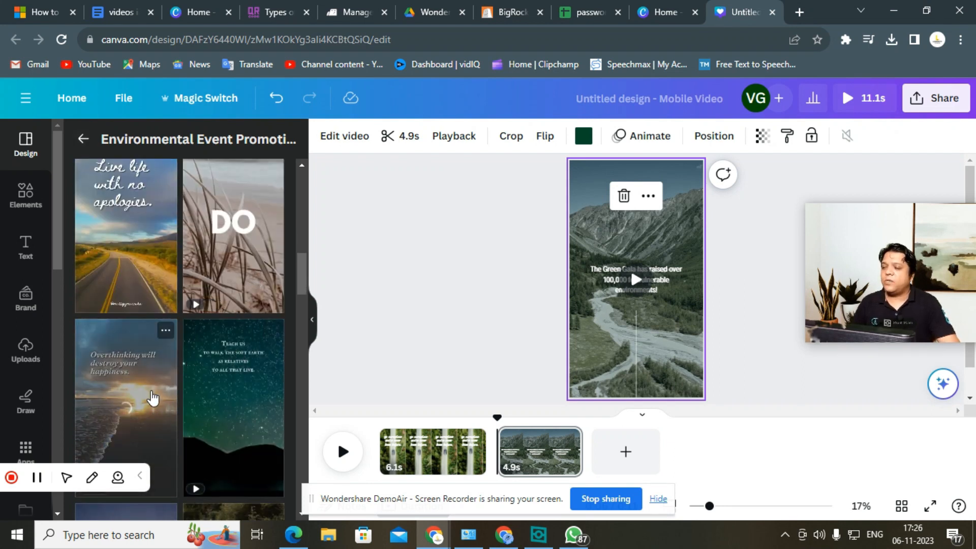
scroll(202, 317, "down", 3)
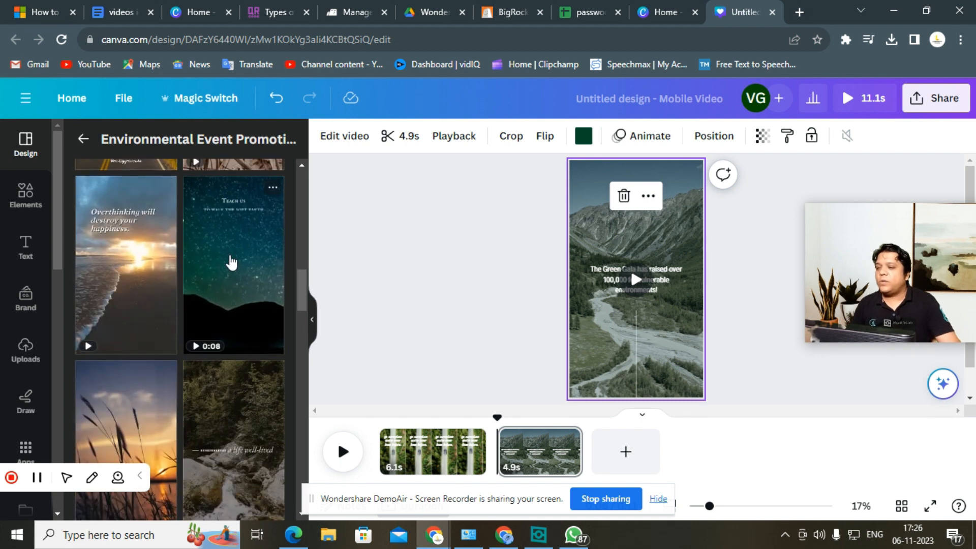
scroll(215, 319, "down", 4)
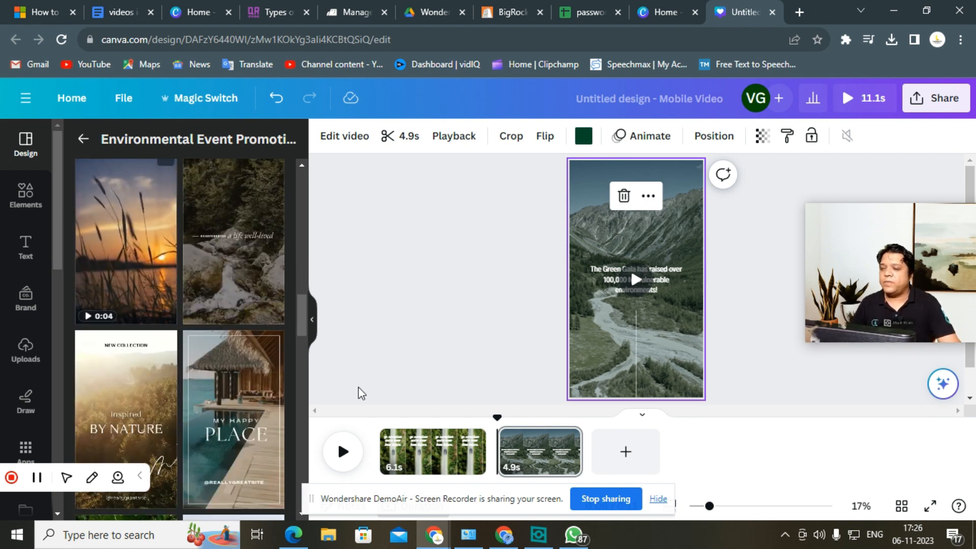
left_click(635, 463)
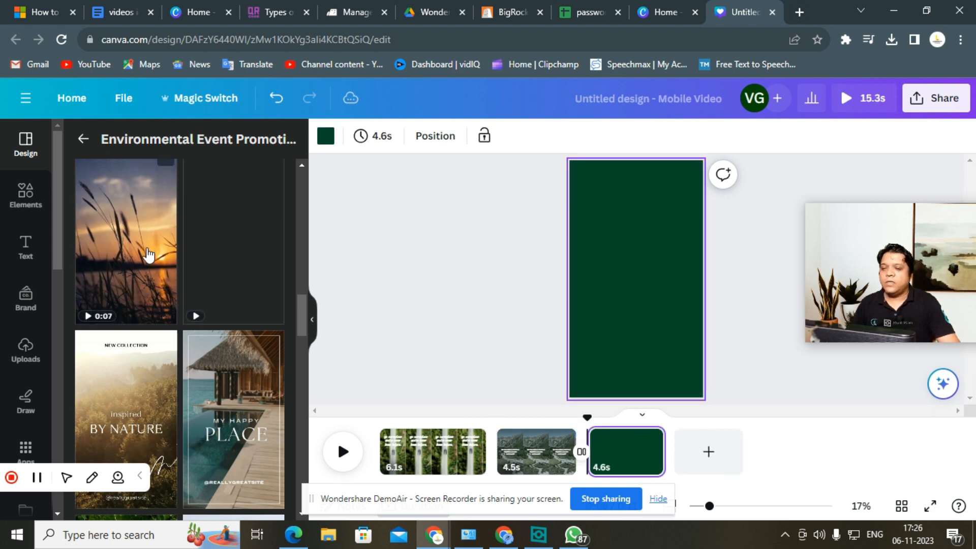
left_click(215, 297)
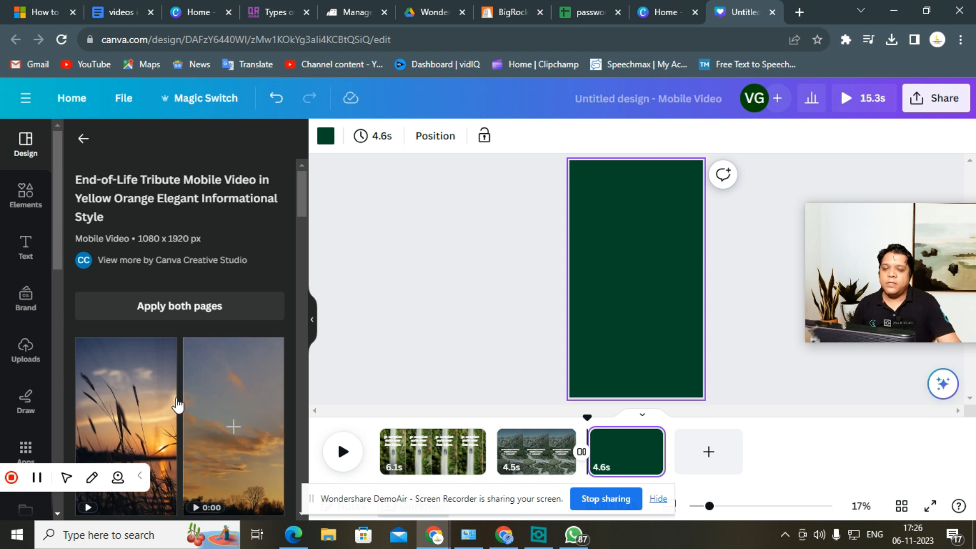
left_click(124, 427)
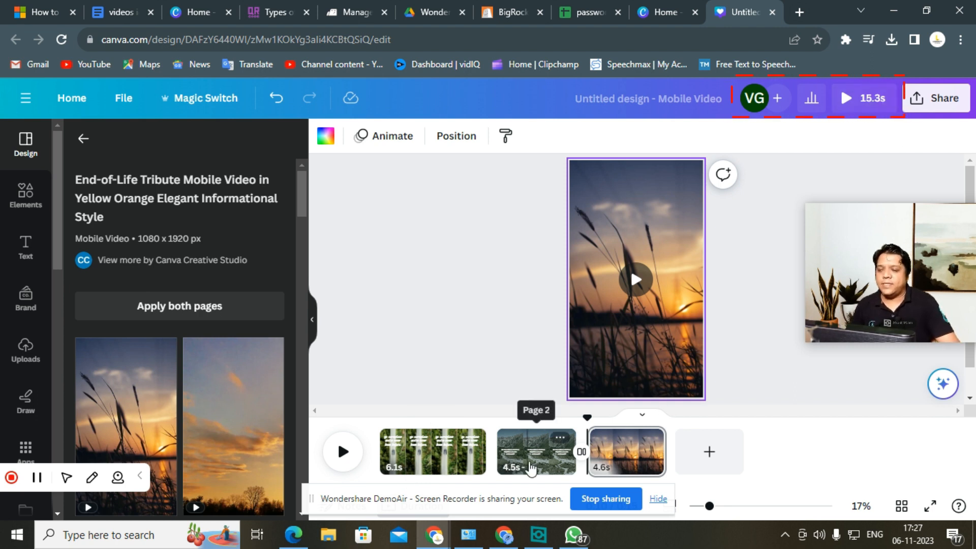
Shorten the first page, the forest road clip, to 5.7 seconds directly on the timeline
left_click(472, 460)
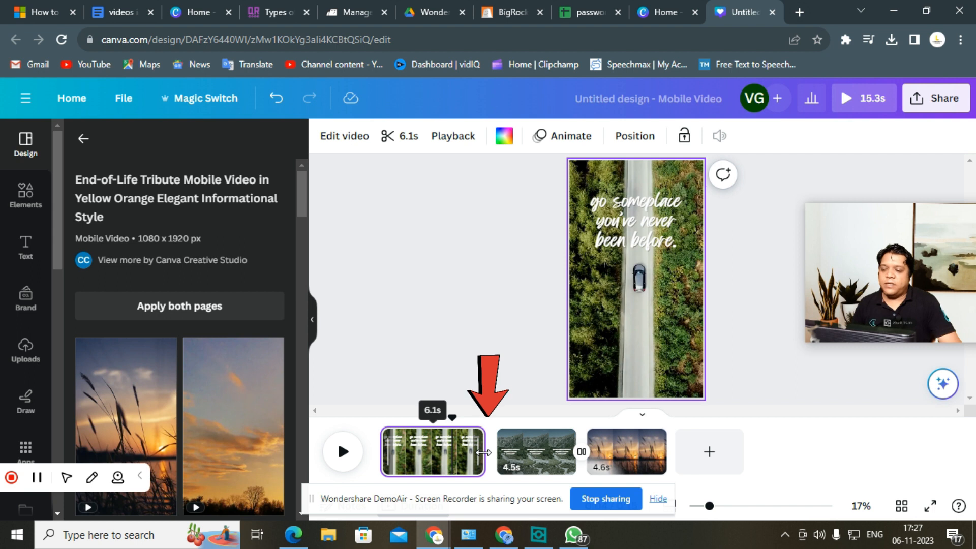
left_click_drag(481, 452, 475, 452)
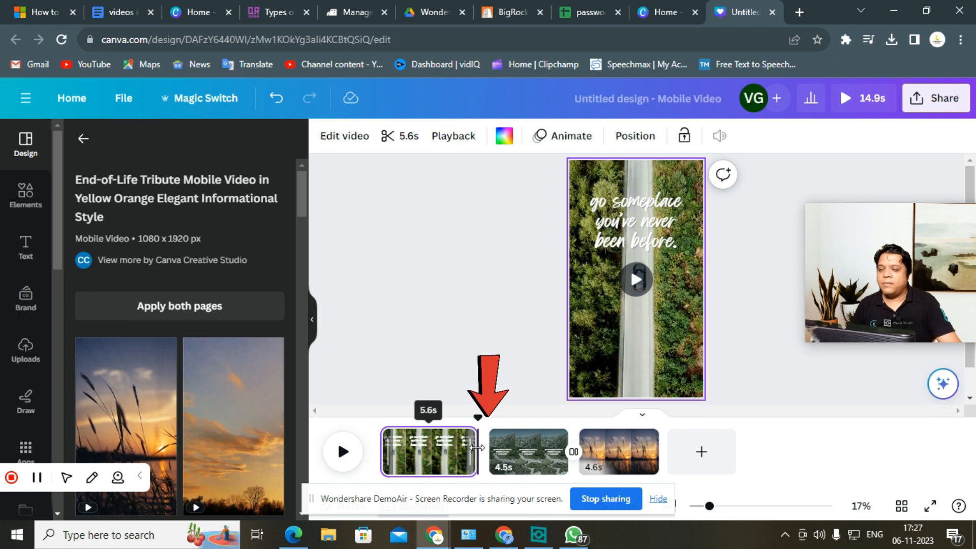
key("space")
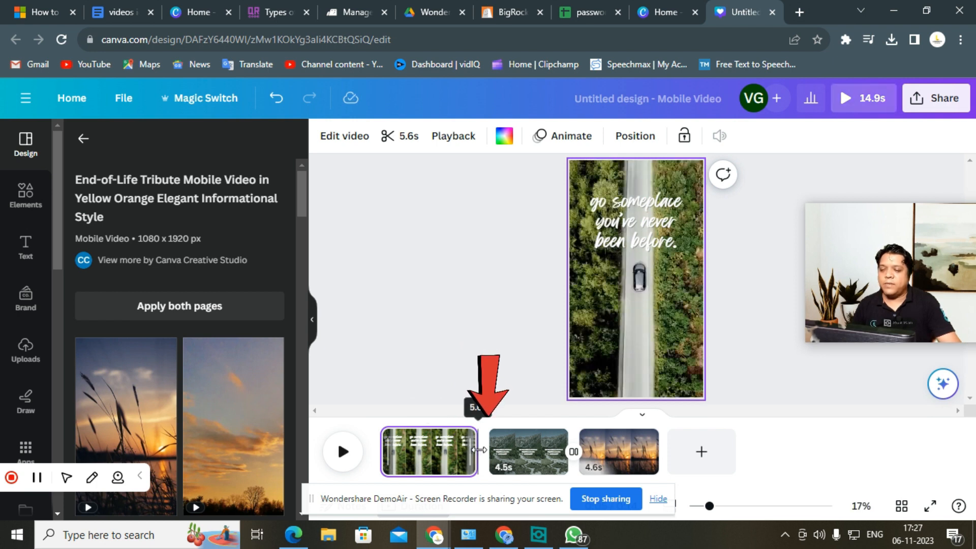
left_click(442, 323)
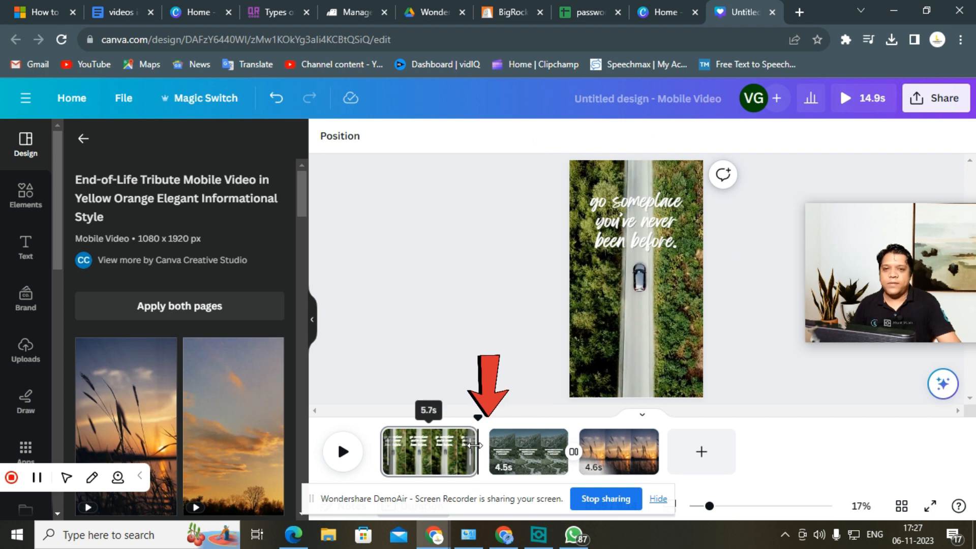
left_click_drag(474, 445, 477, 446)
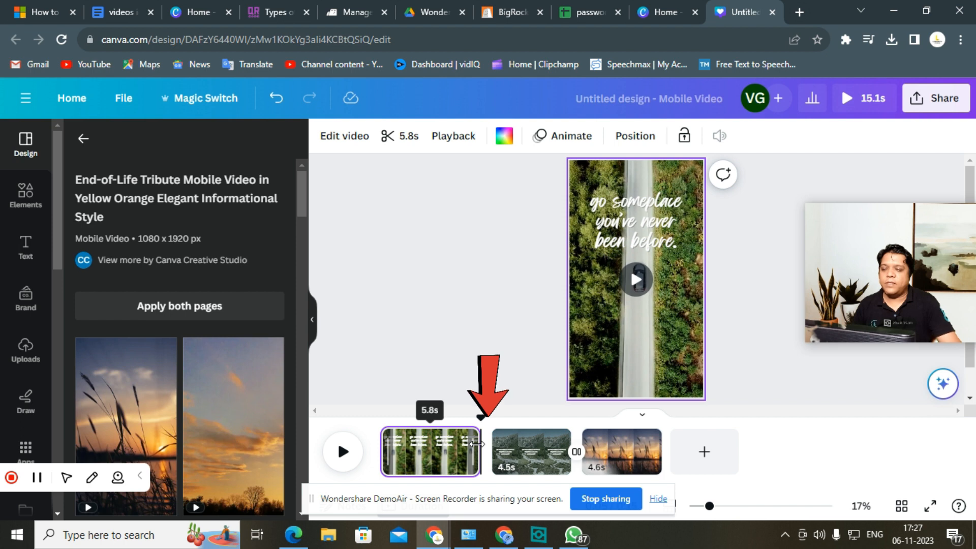
left_click_drag(473, 443, 477, 444)
left_click(518, 288)
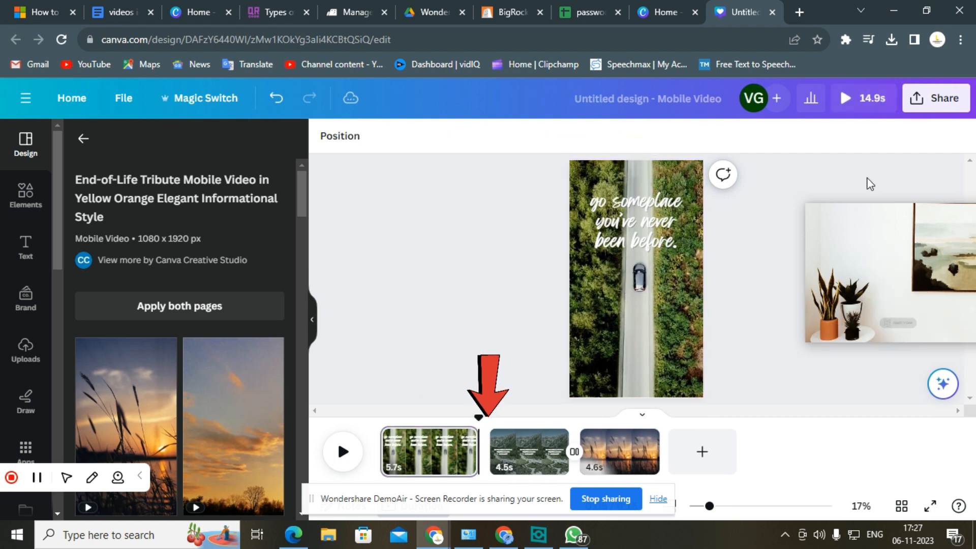
Trim the first page's forest road video to a length of 5.8 seconds in the trim editor
left_click(450, 460)
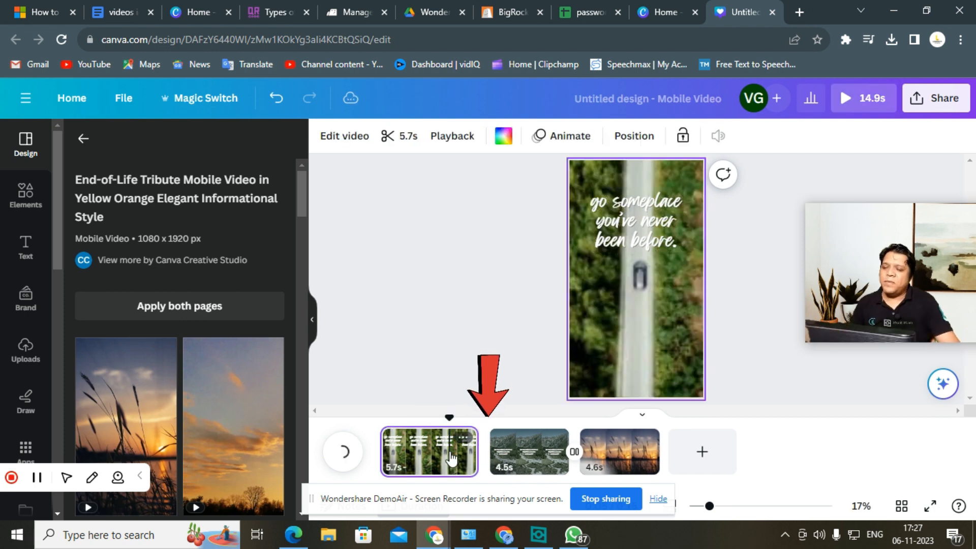
left_click(410, 138)
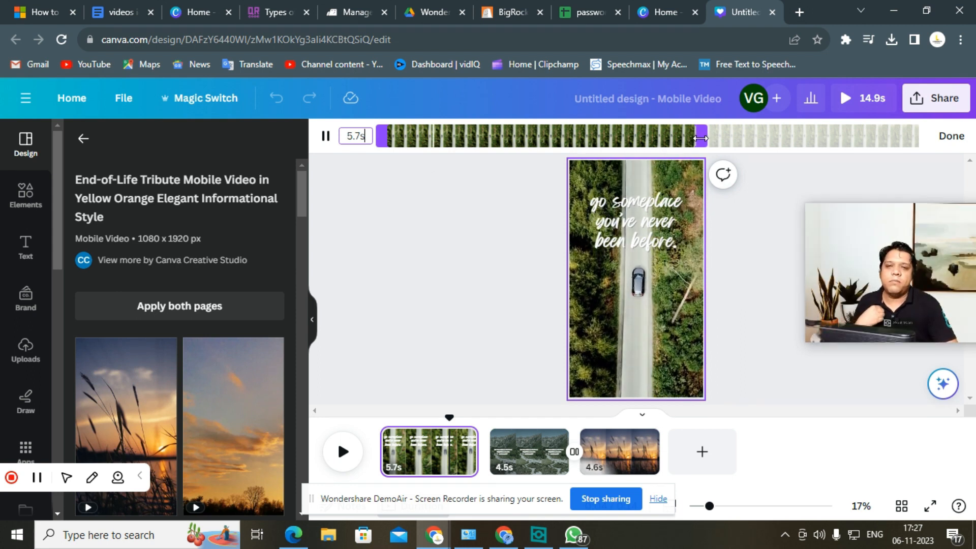
left_click_drag(700, 137, 704, 138)
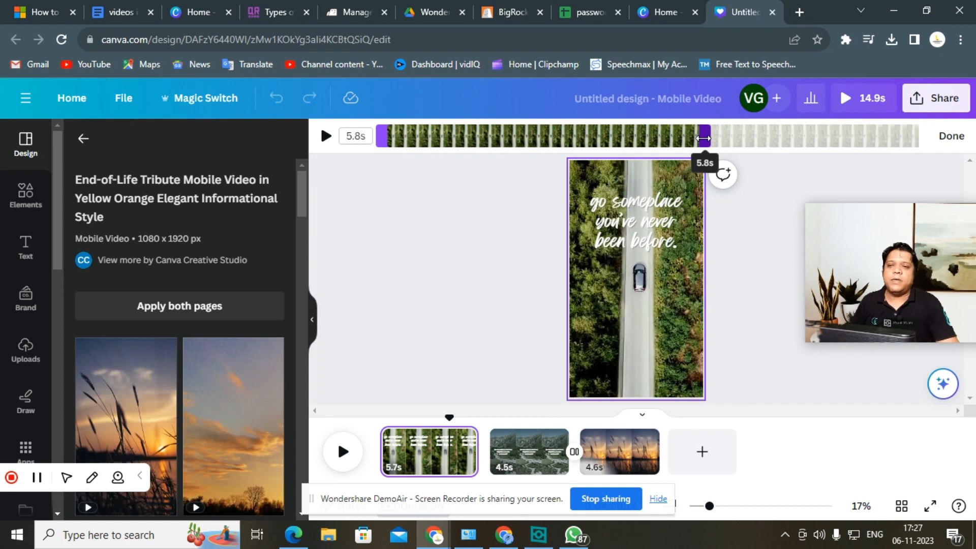
left_click(457, 283)
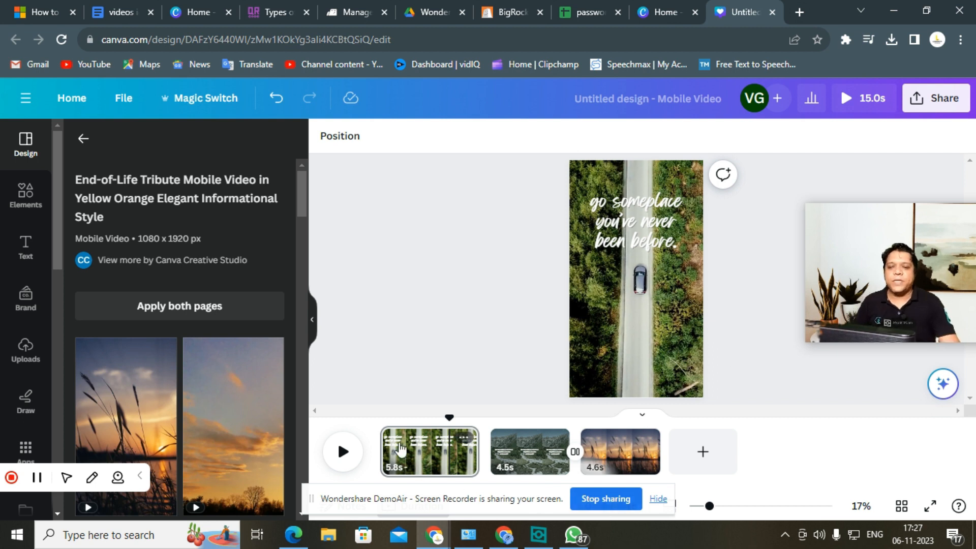
Play the whole reel from its beginning and return to the road trip template results
left_click(382, 430)
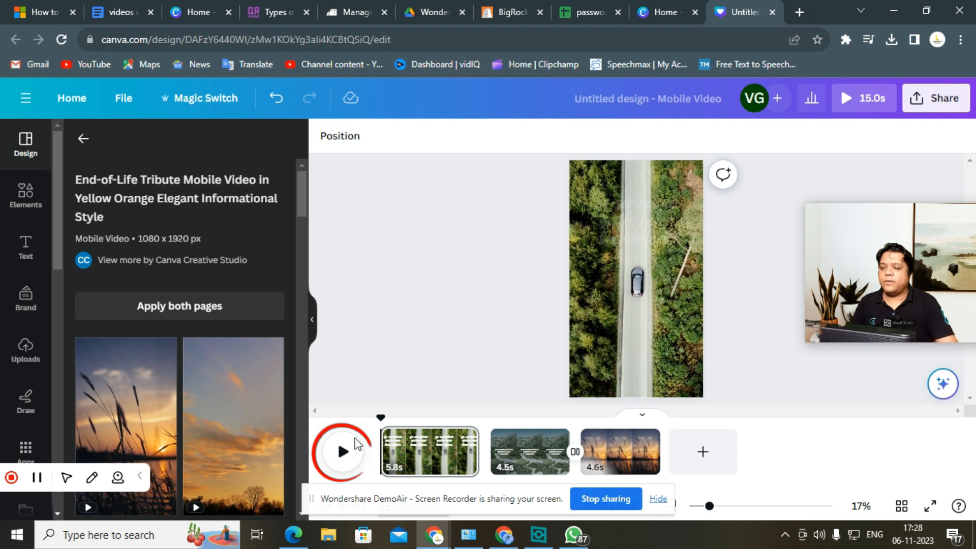
left_click(342, 451)
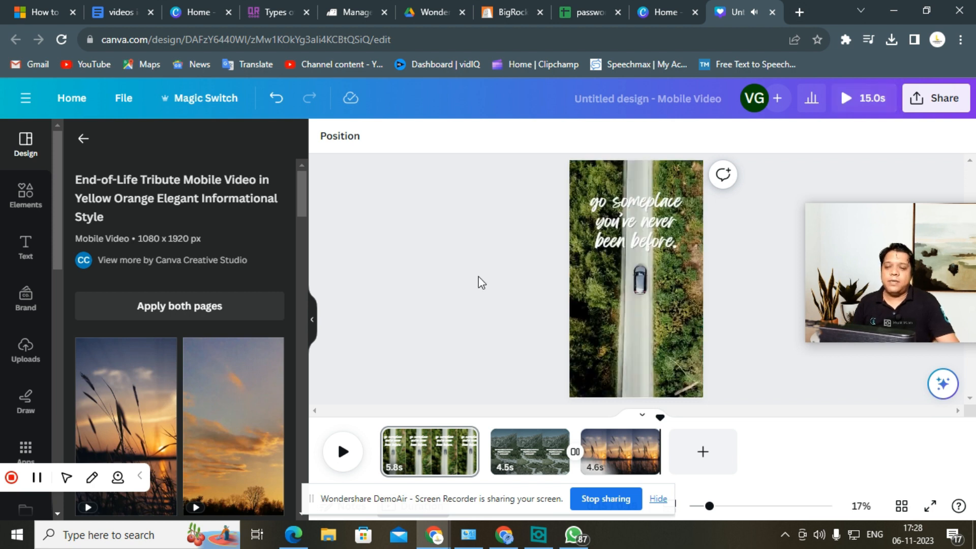
left_click(84, 140)
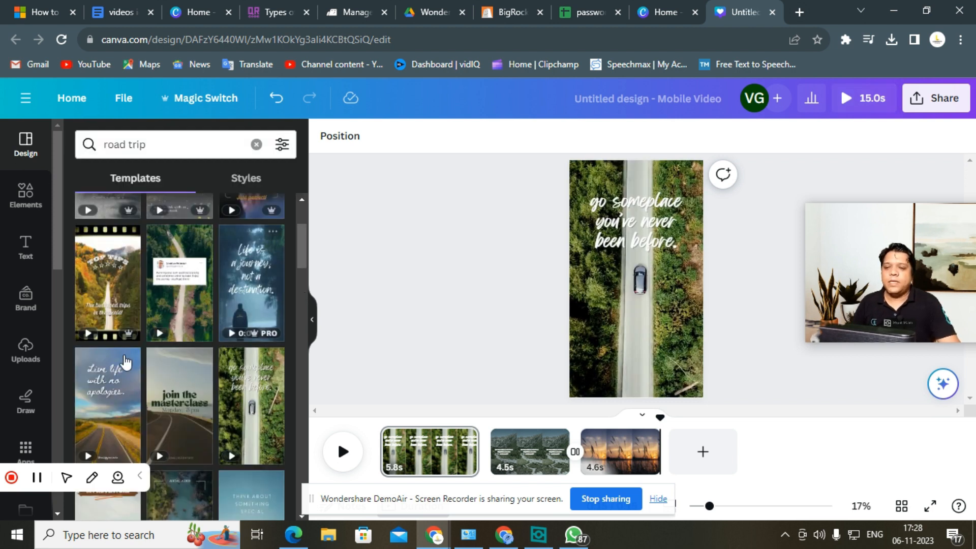
Select the "go someplace you've never been before." text on the first page and look through the available fonts
left_click(633, 219)
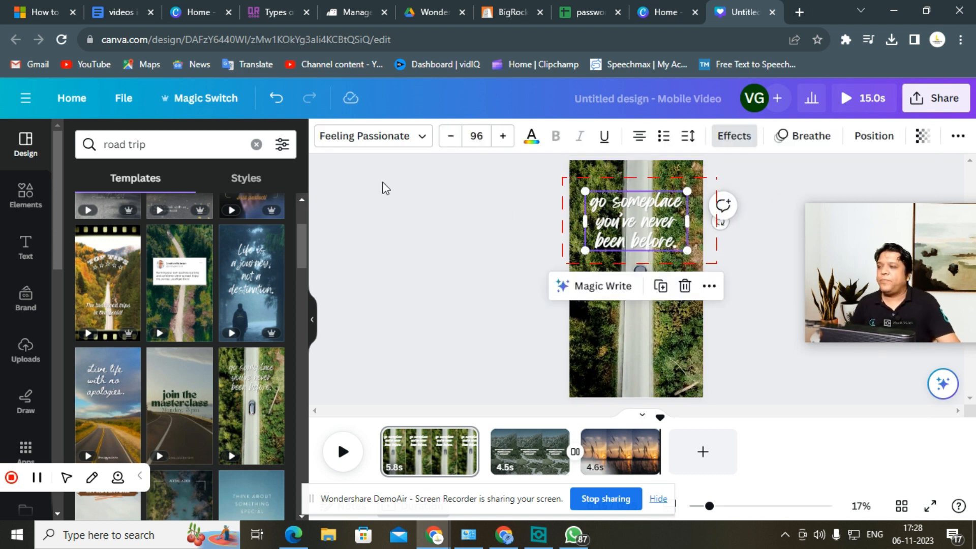
left_click(361, 145)
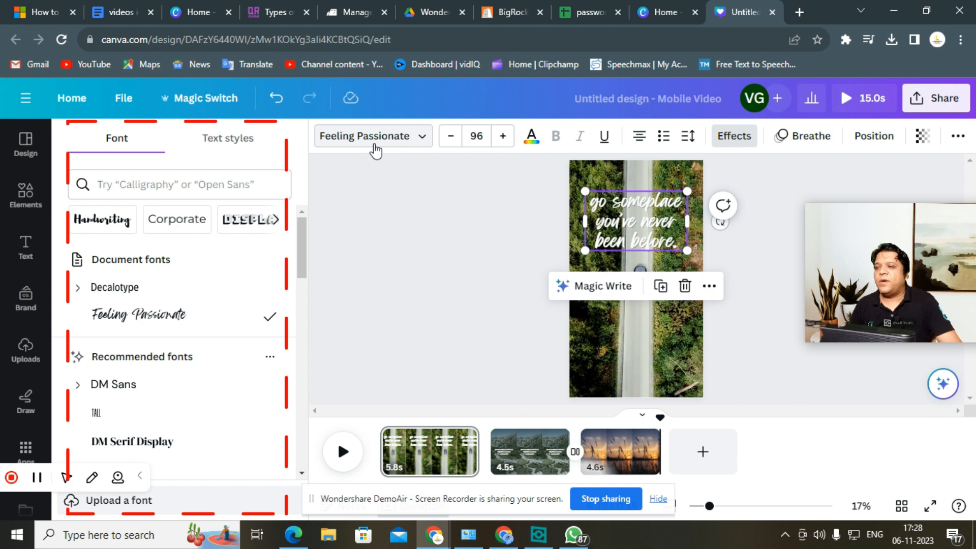
scroll(229, 359, "down", 5)
scroll(227, 361, "down", 8)
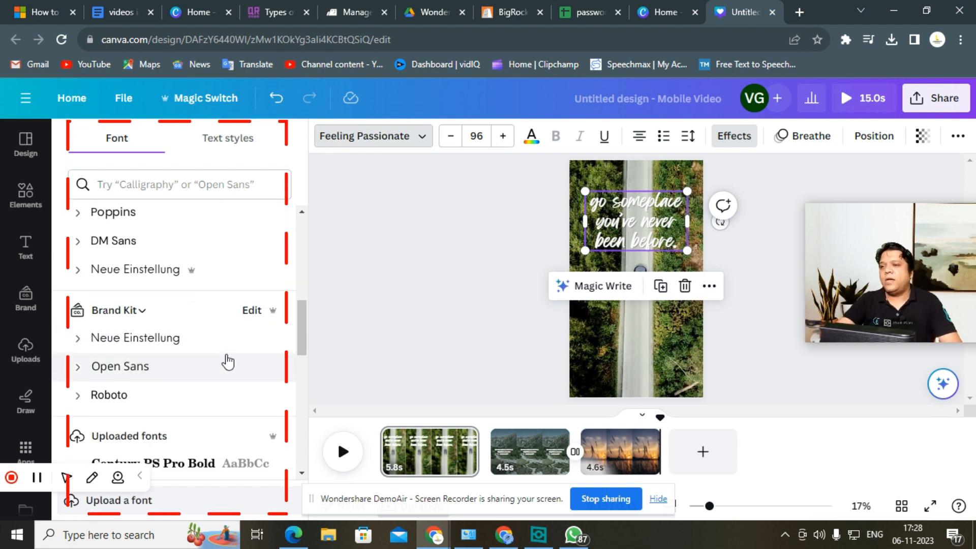
scroll(226, 358, "up", 4)
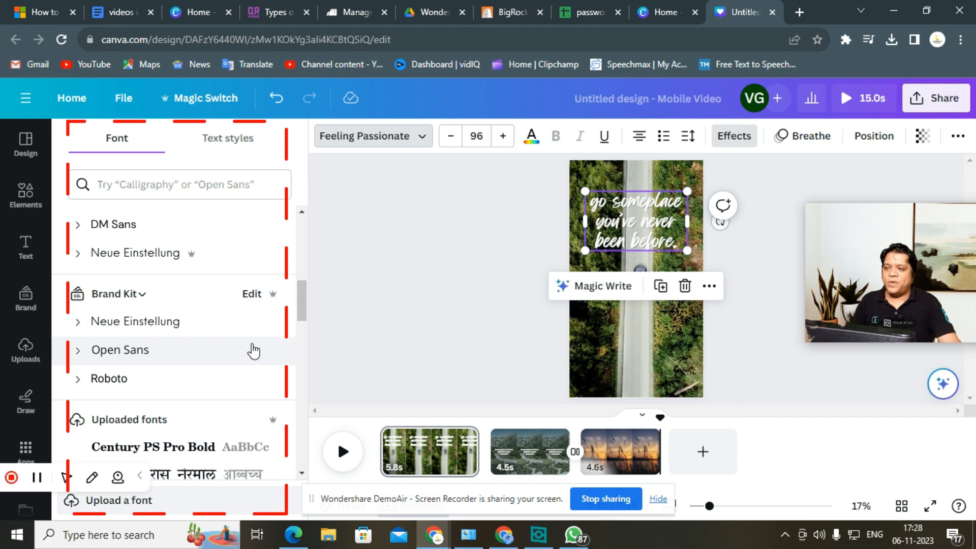
scroll(253, 351, "down", 10)
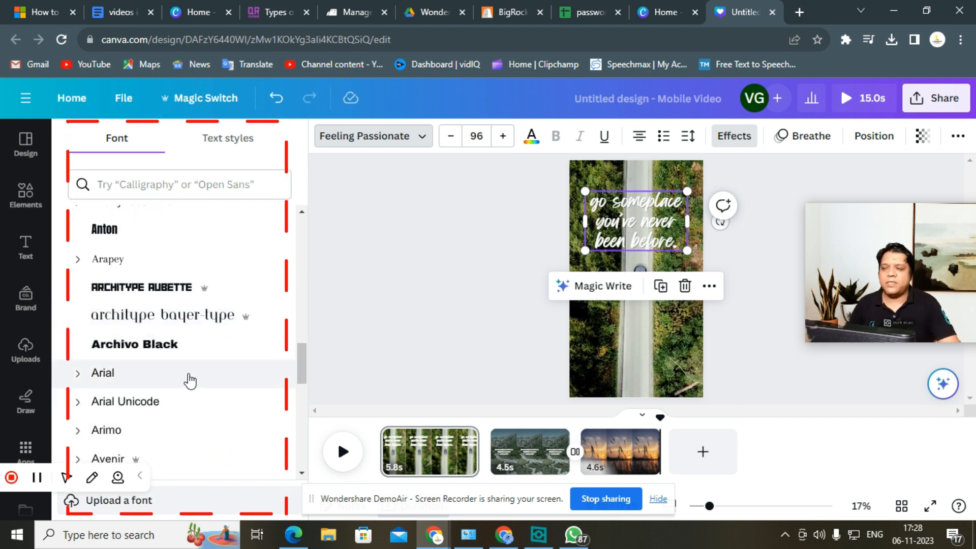
scroll(183, 410, "down", 4)
scroll(183, 415, "down", 6)
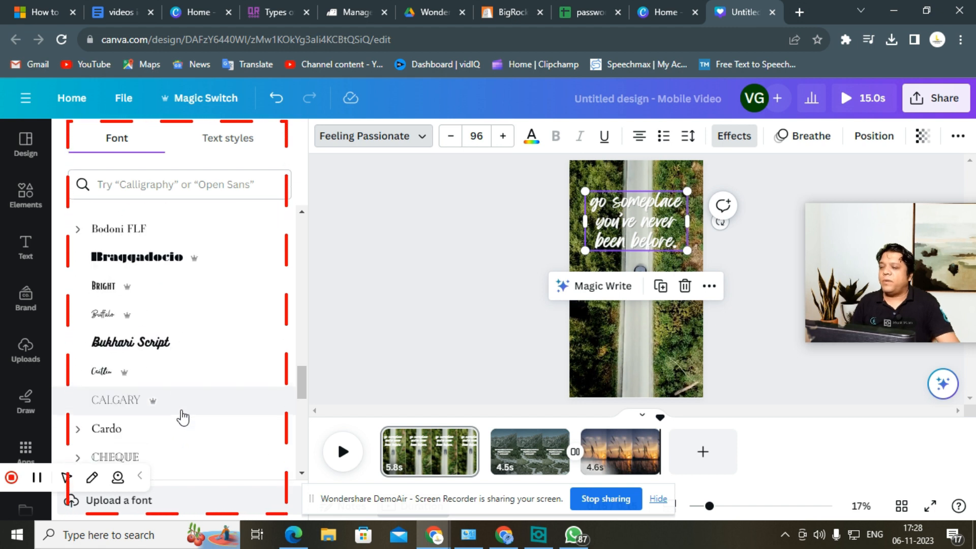
scroll(181, 417, "down", 3)
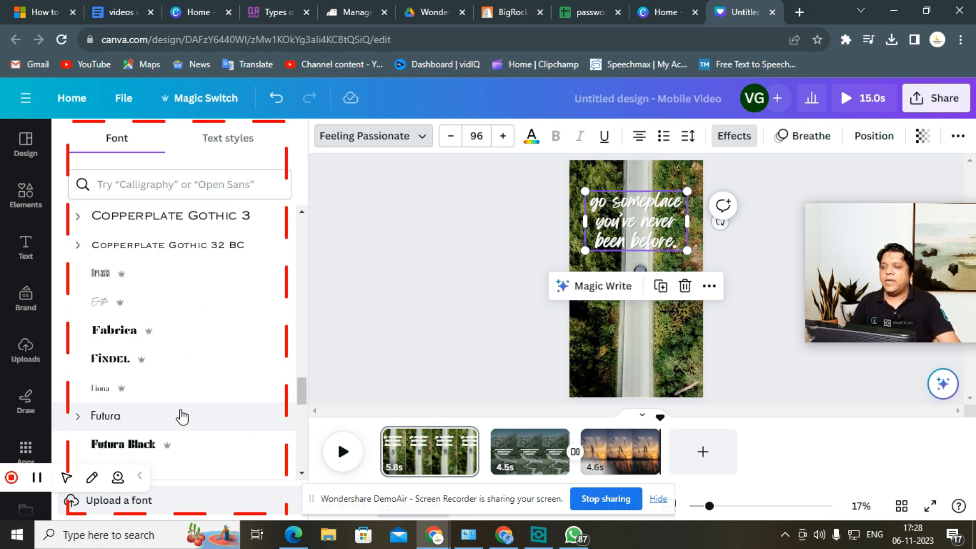
scroll(182, 417, "down", 8)
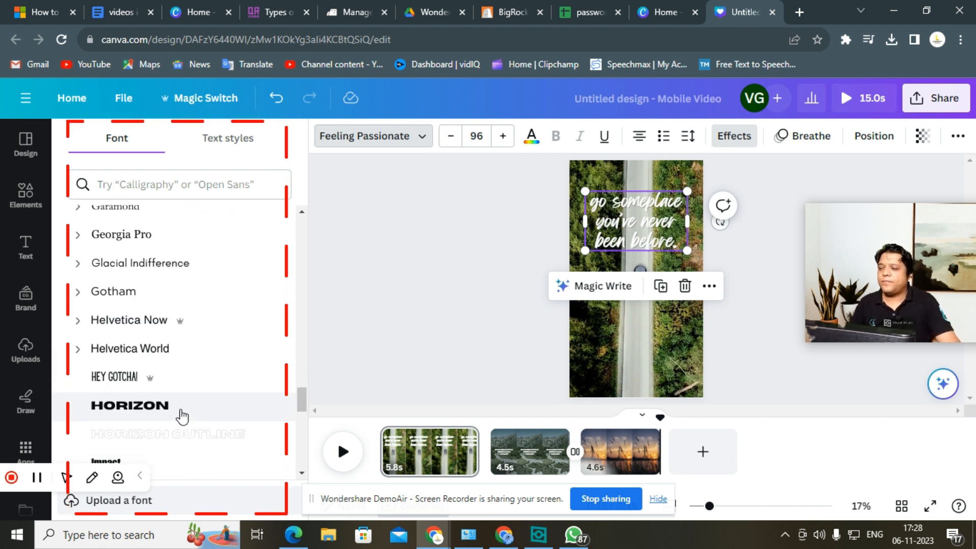
scroll(179, 415, "down", 8)
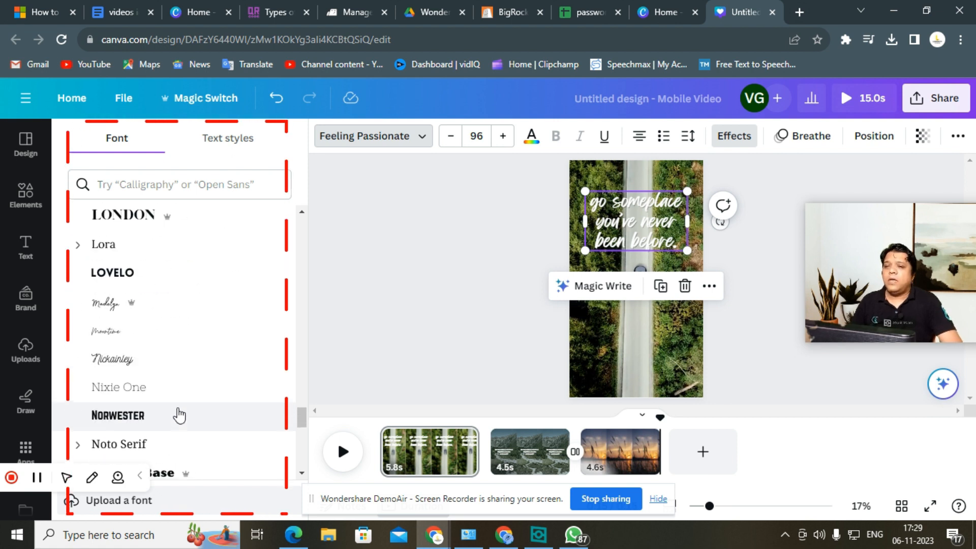
scroll(179, 415, "down", 3)
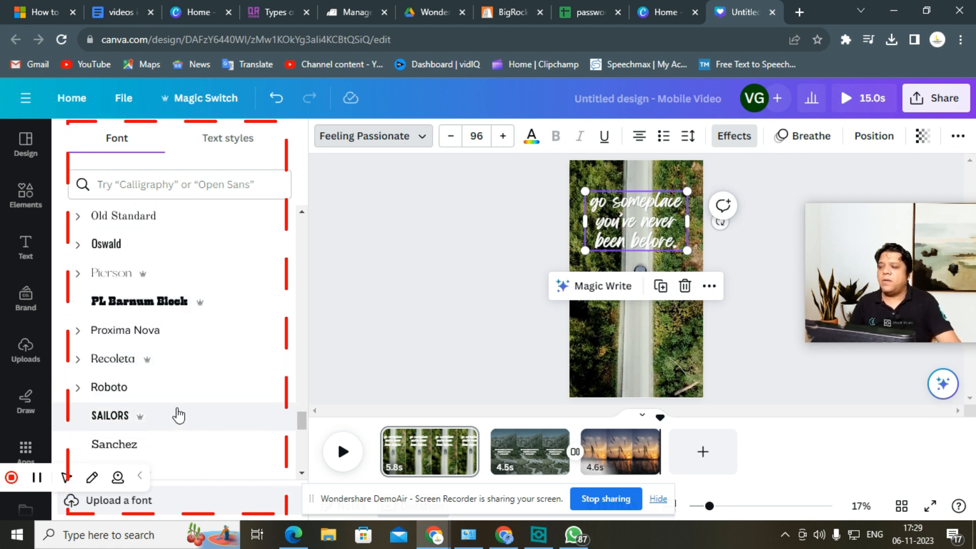
scroll(178, 415, "down", 10)
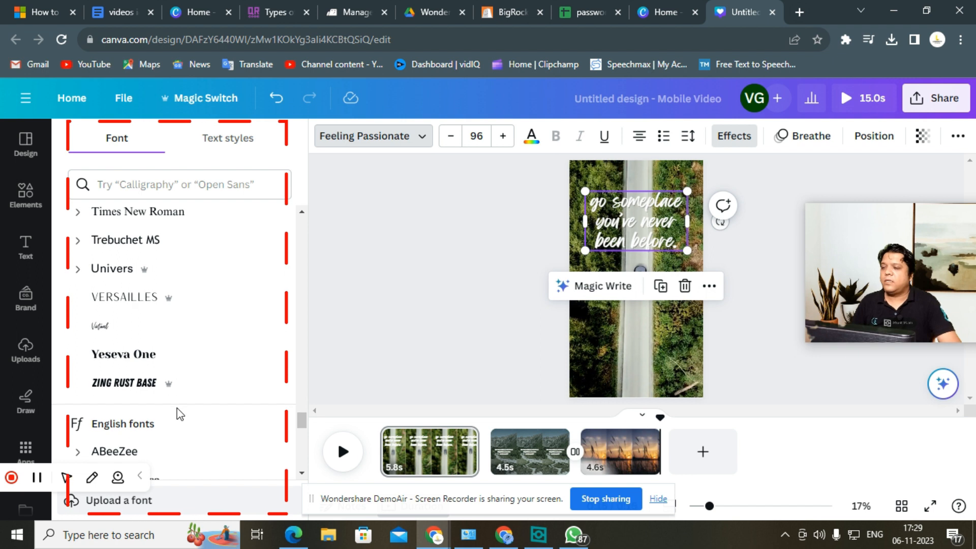
scroll(178, 415, "down", 3)
scroll(181, 409, "down", 9)
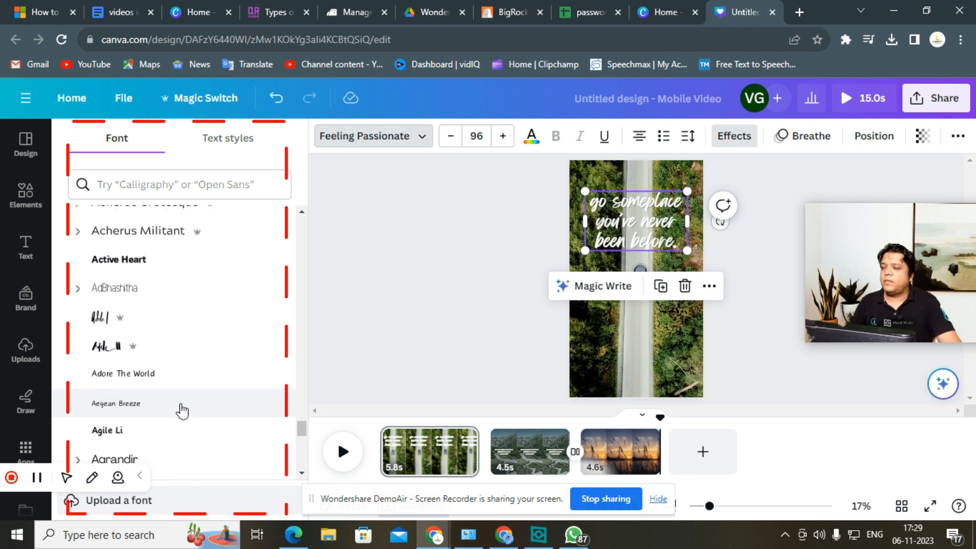
scroll(181, 409, "down", 7)
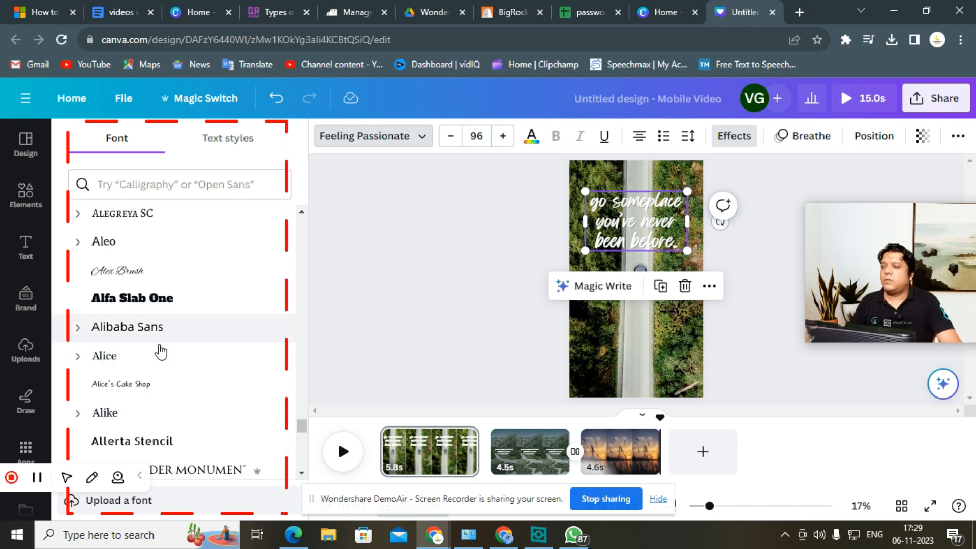
Search the fonts for "poppins" using the recent search
left_click(186, 184)
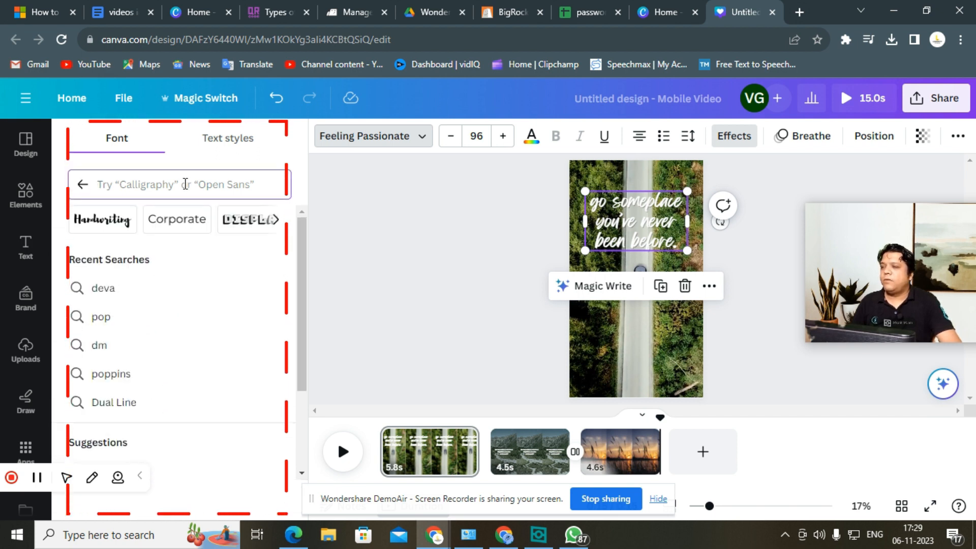
left_click(146, 379)
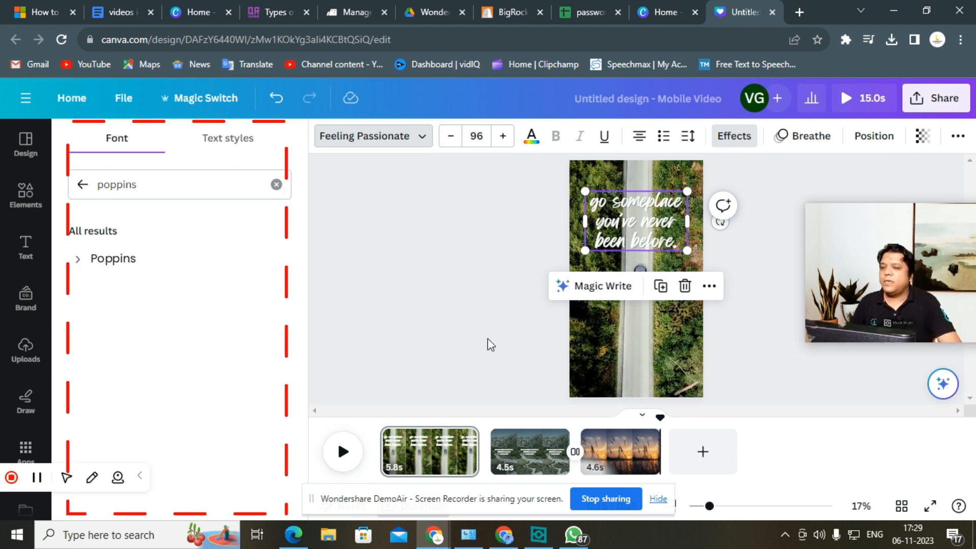
Change the font of the "go someplace you've never been before." text on the first page to Poppins
double_click(661, 218)
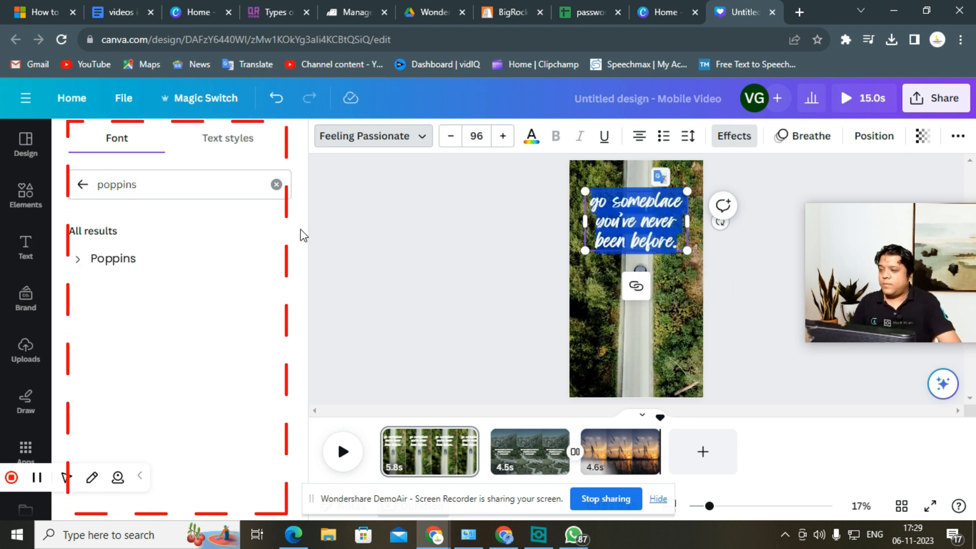
left_click(189, 259)
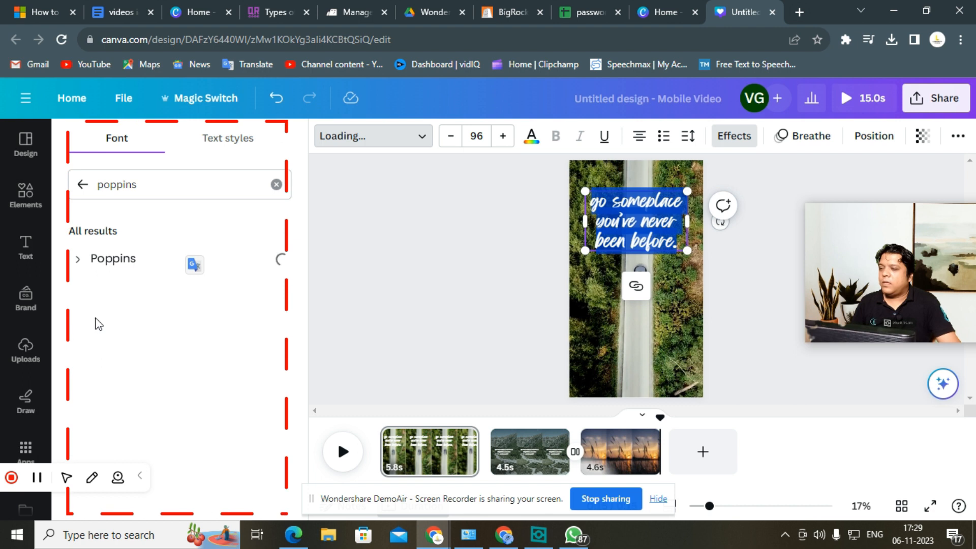
left_click(444, 294)
left_click(653, 267)
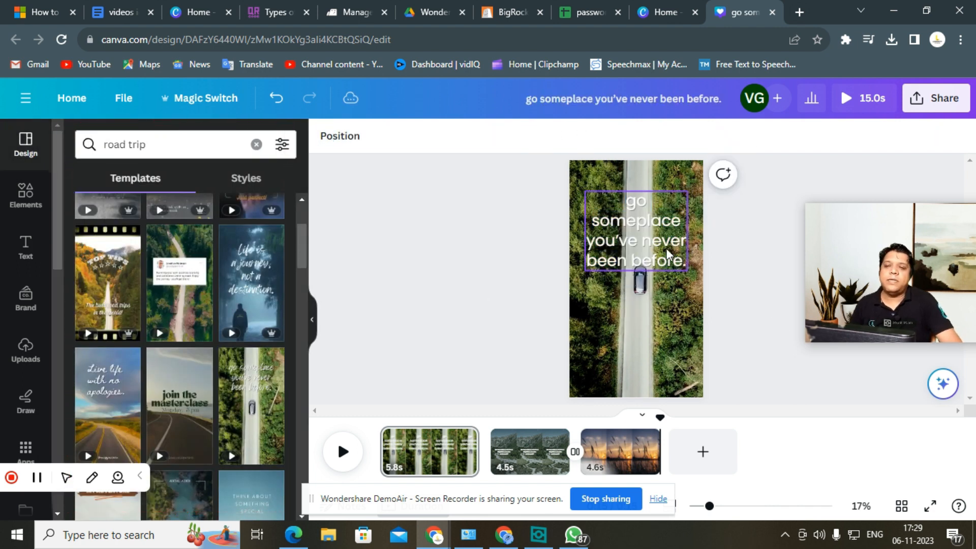
Split "someplace" into "some place" in the first page's text and move the text block down to the middle of the page
left_click(670, 249)
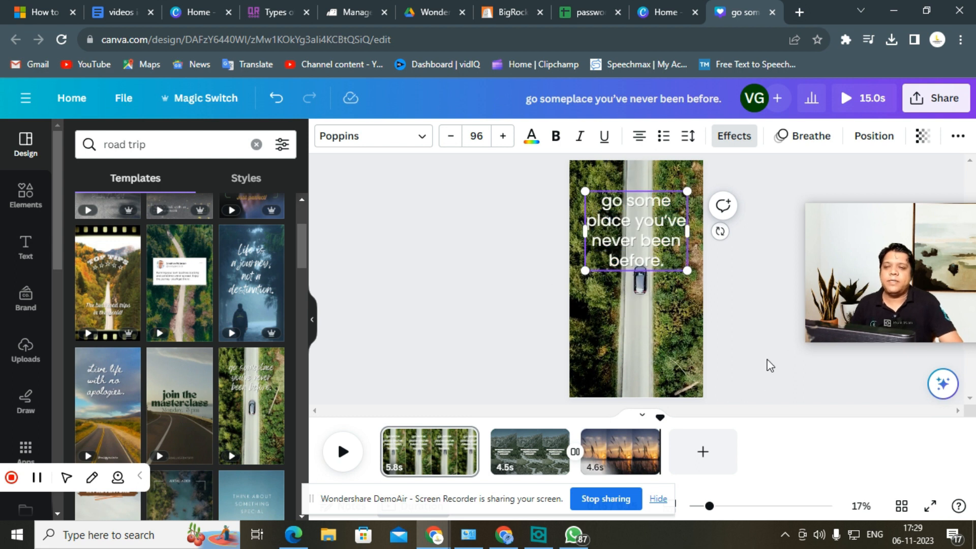
left_click(671, 272)
left_click(655, 241)
left_click_drag(652, 245, 652, 297)
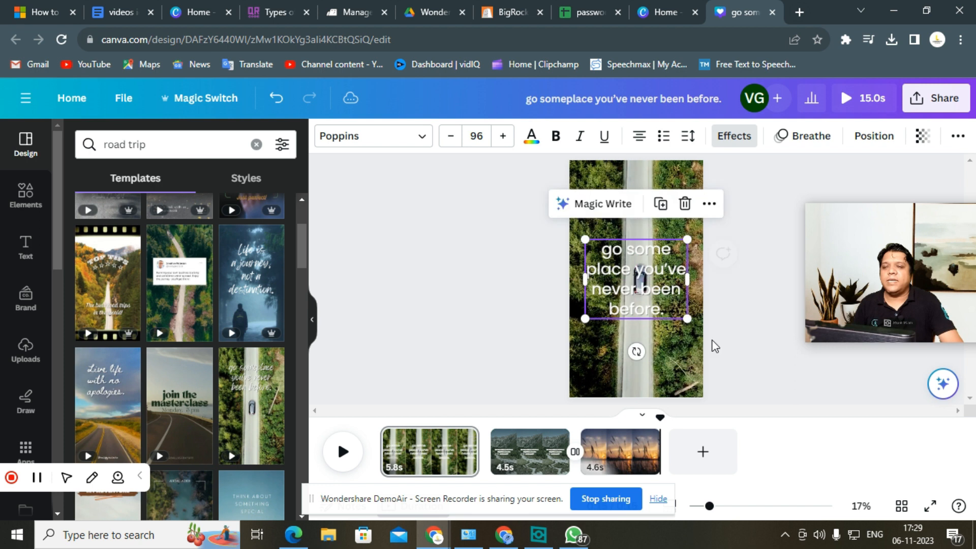
left_click(696, 334)
left_click(640, 286)
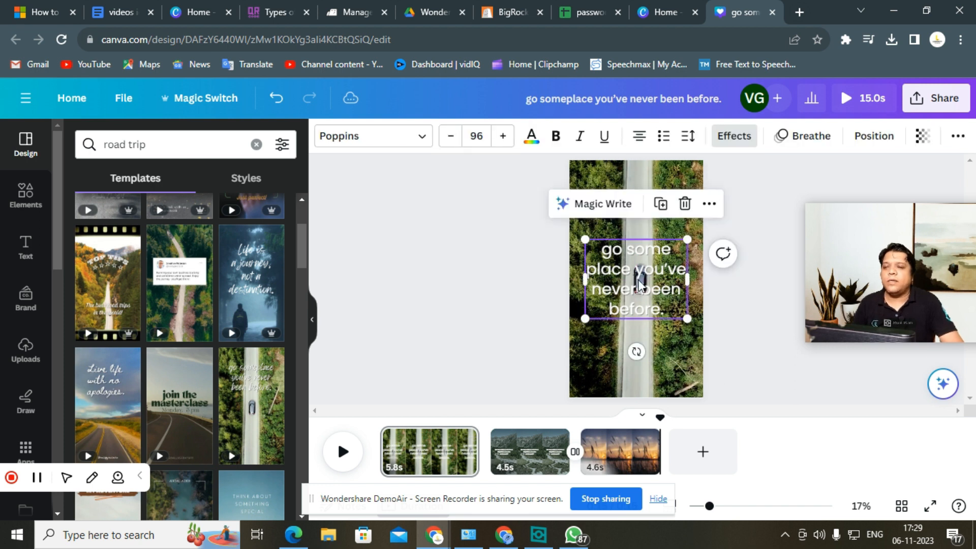
left_click(746, 382)
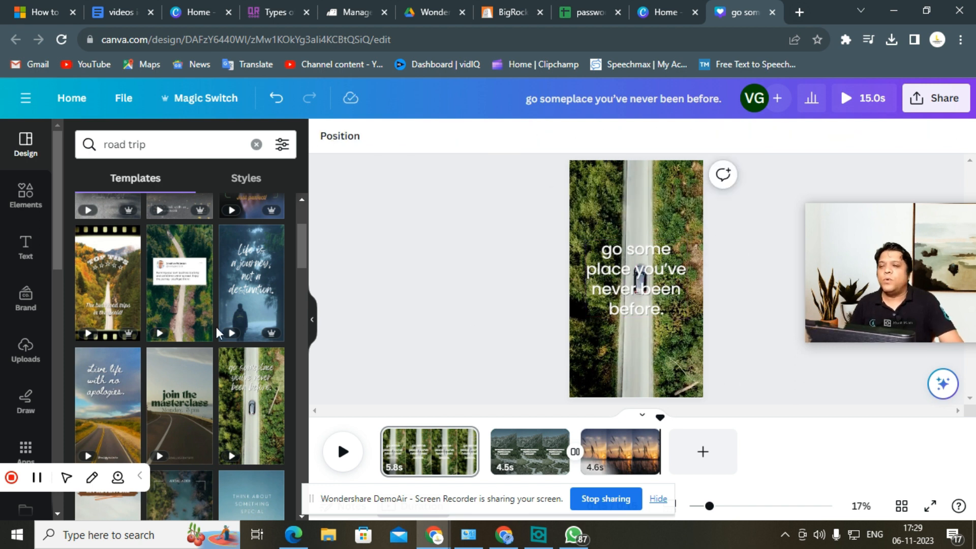
Add a rounded square shape from the elements to the first page and enlarge it to cover the whole text block
left_click(27, 197)
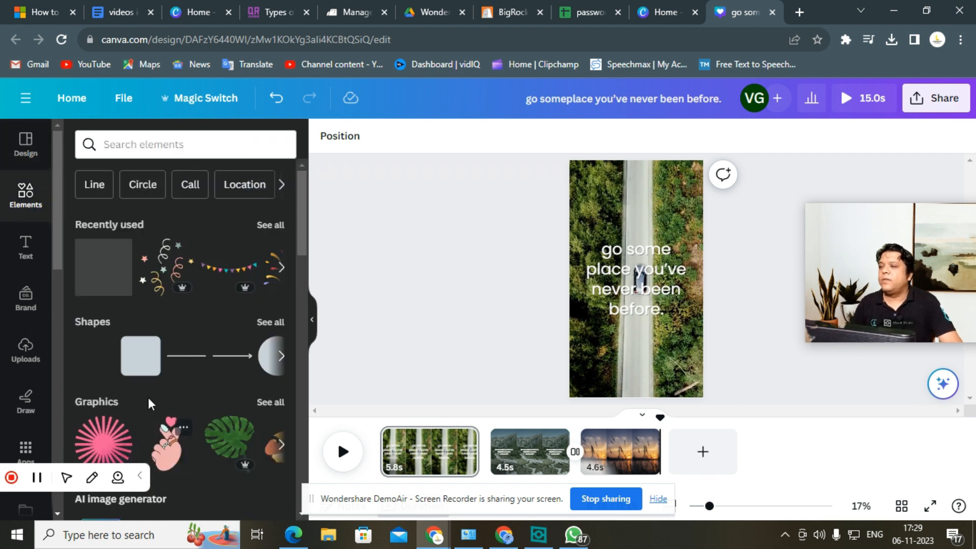
scroll(127, 396, "down", 5)
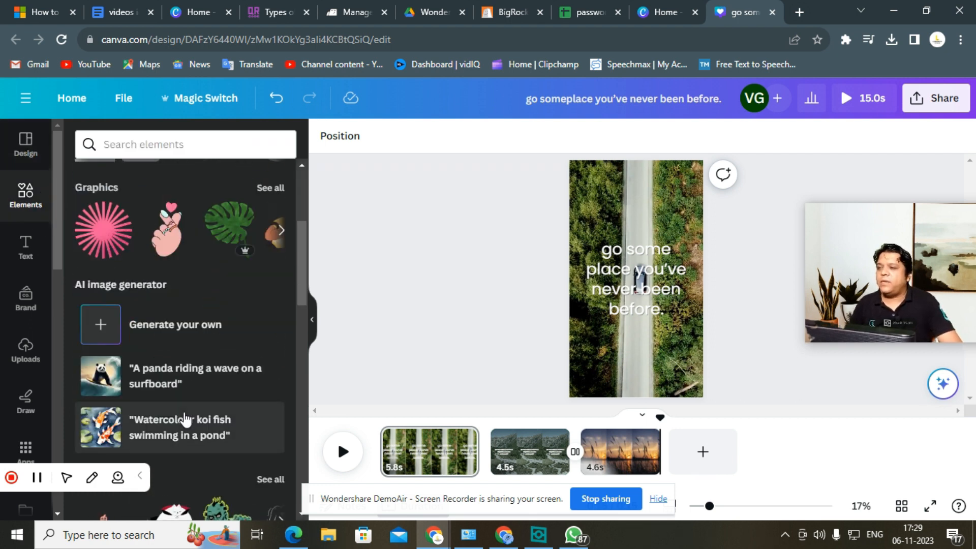
scroll(179, 408, "up", 5)
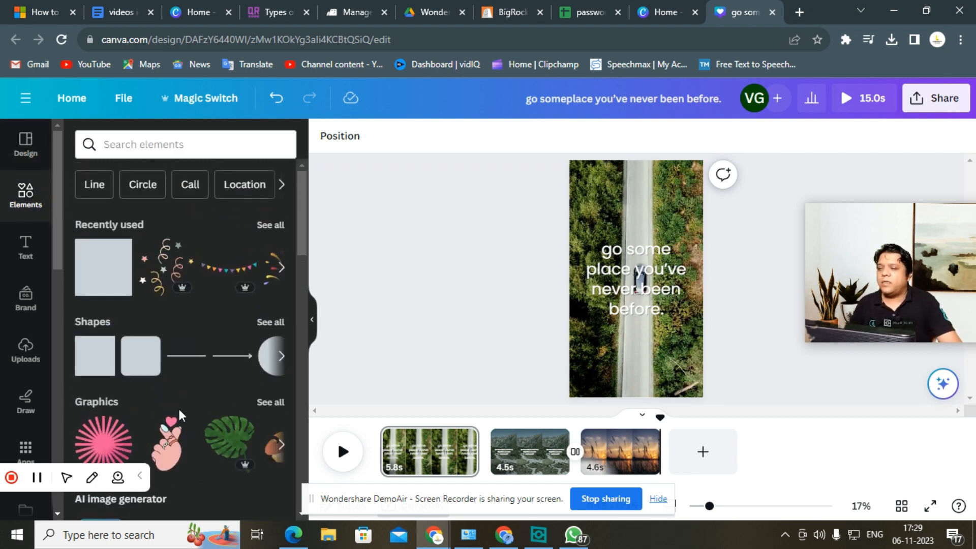
left_click(131, 359)
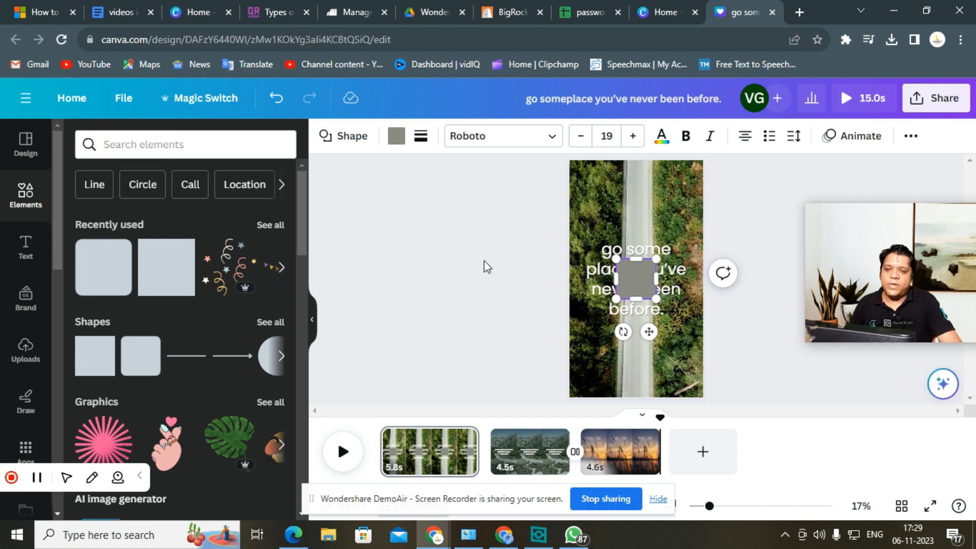
left_click_drag(628, 283, 695, 353)
Fill the rounded square with black from the document colours
left_click(625, 312)
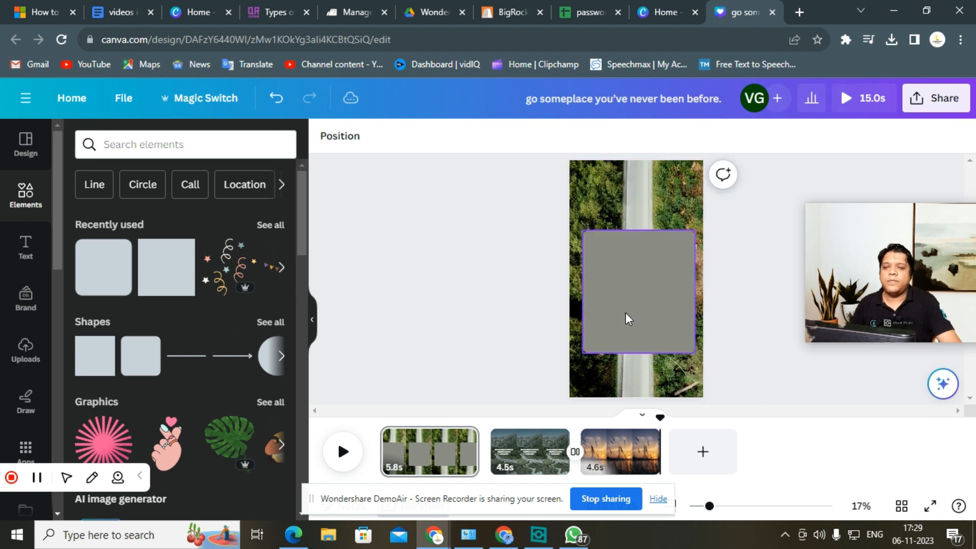
left_click(396, 137)
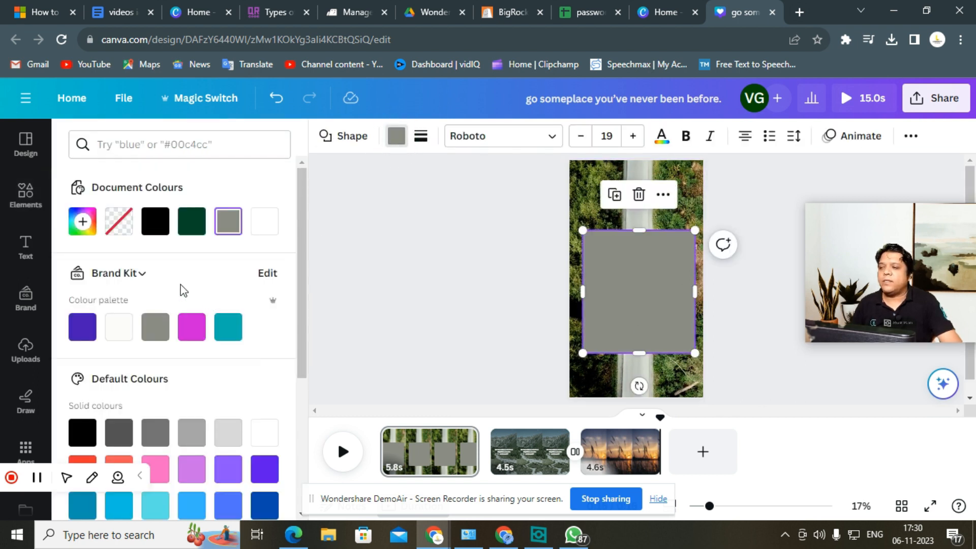
left_click(155, 221)
left_click(647, 305)
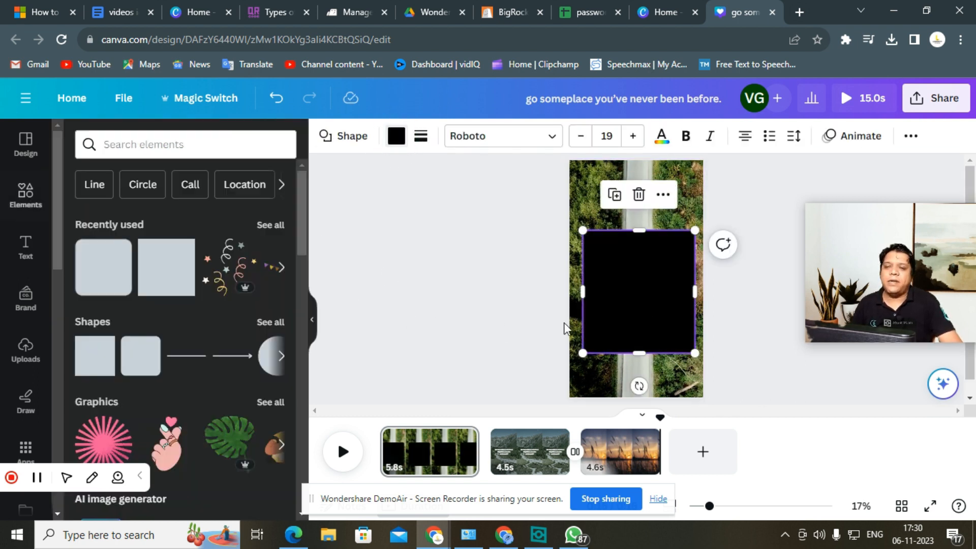
Lower the black shape's transparency value to 44
left_click(624, 316)
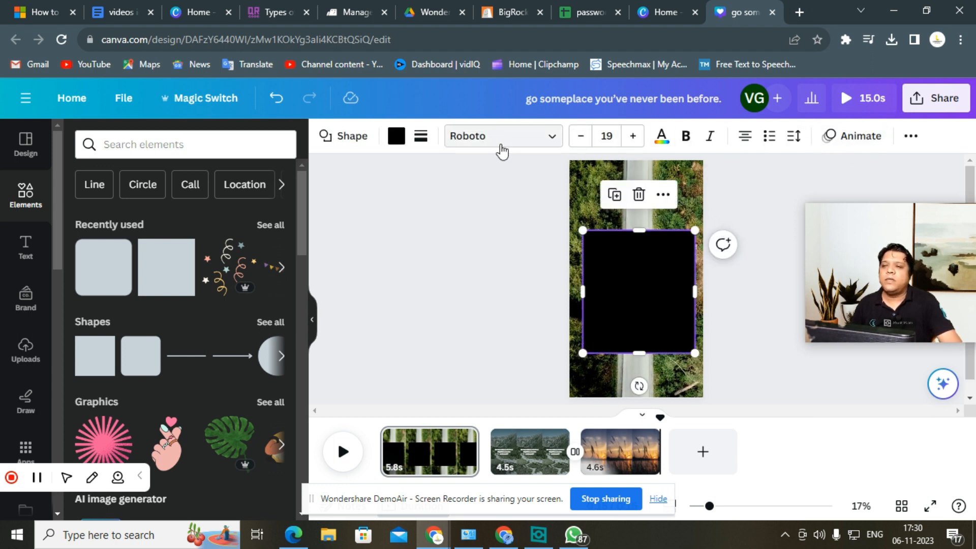
left_click(911, 138)
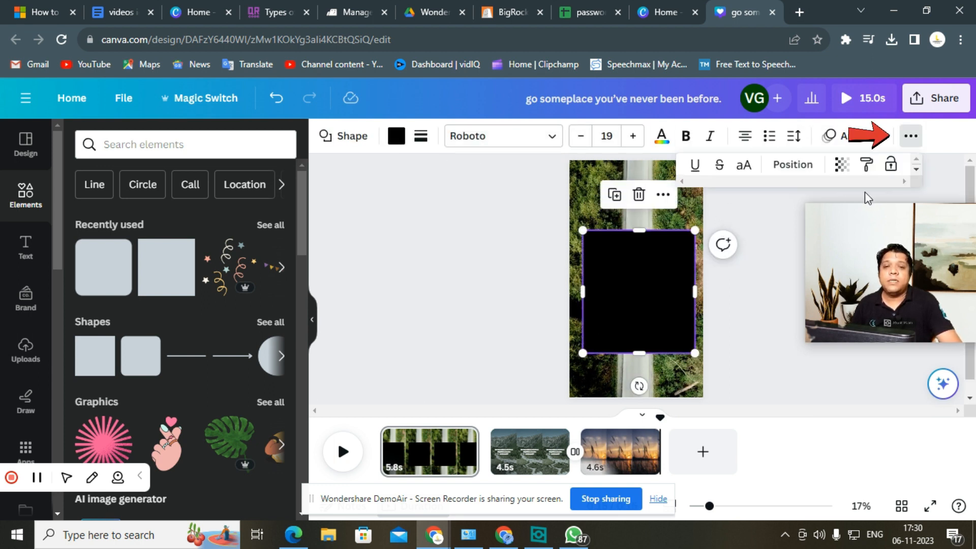
left_click(842, 166)
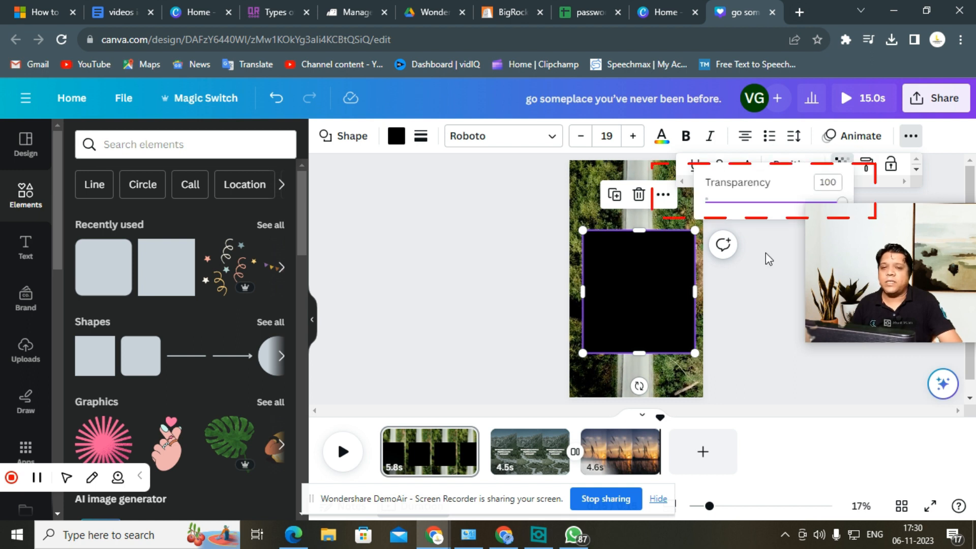
left_click_drag(841, 199, 767, 211)
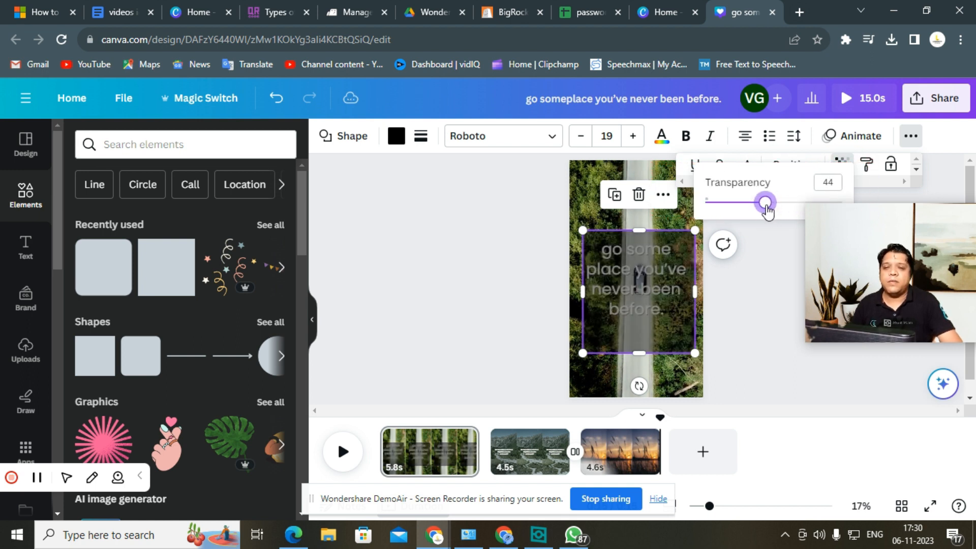
Send the black shape to the back behind the text and shift the text slightly down to centre it on the shape
right_click(635, 278)
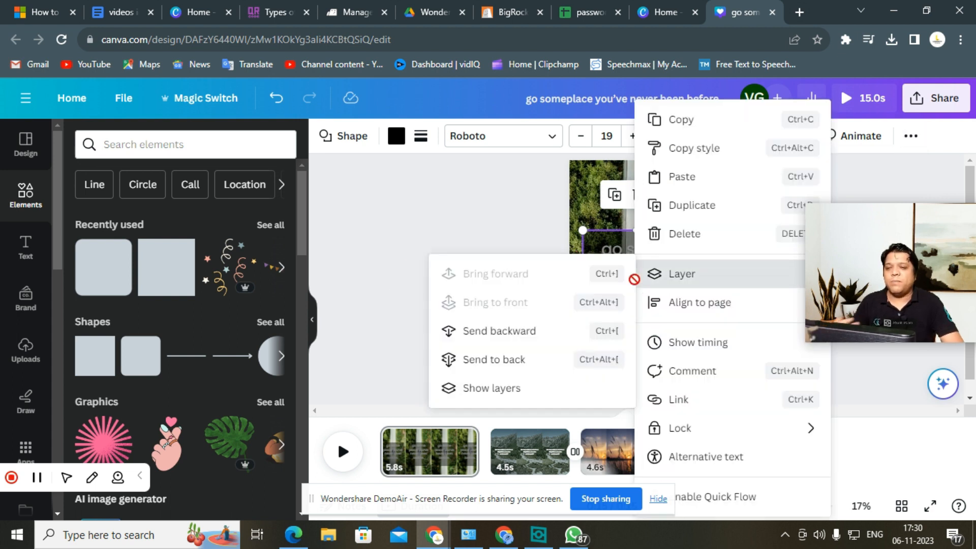
left_click(468, 241)
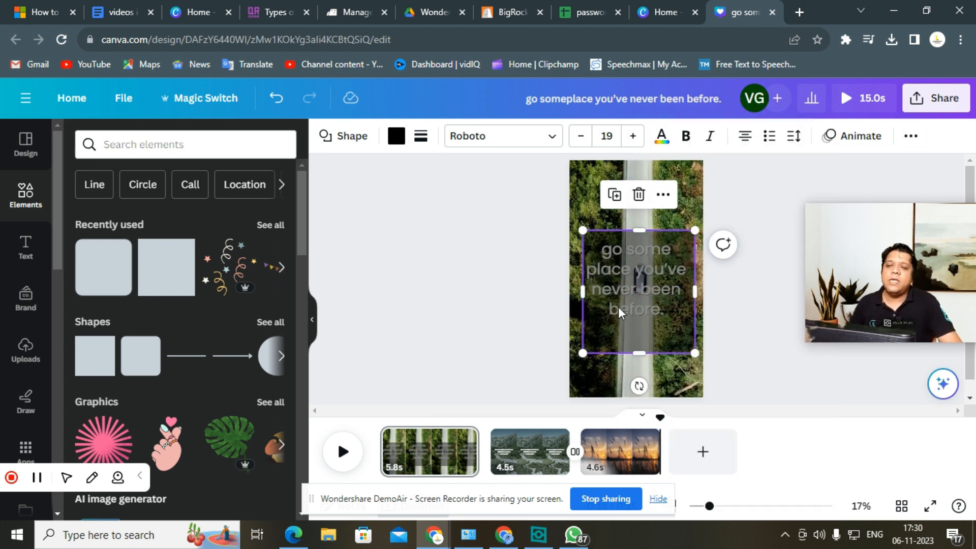
right_click(622, 276)
mouse_move(655, 284)
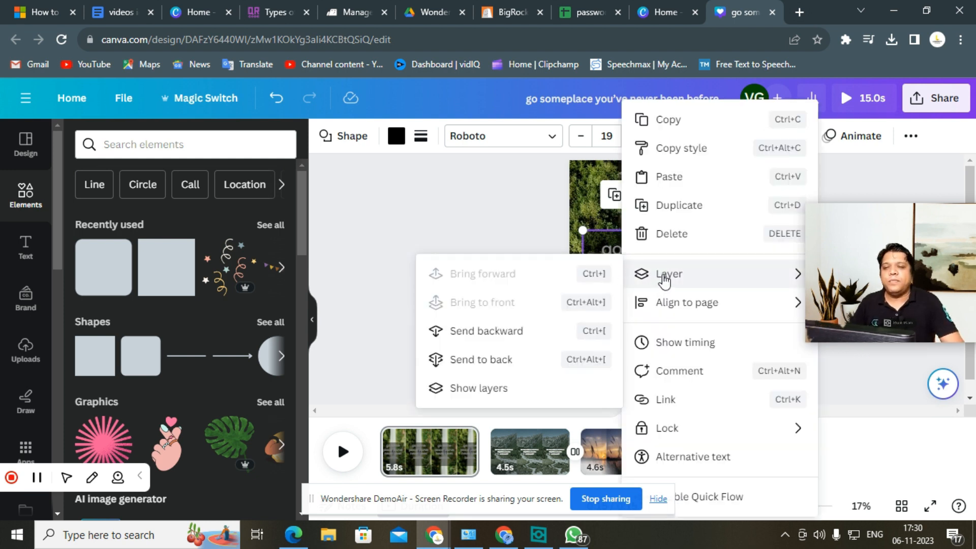
left_click(488, 361)
left_click_drag(624, 288, 624, 297)
left_click(437, 318)
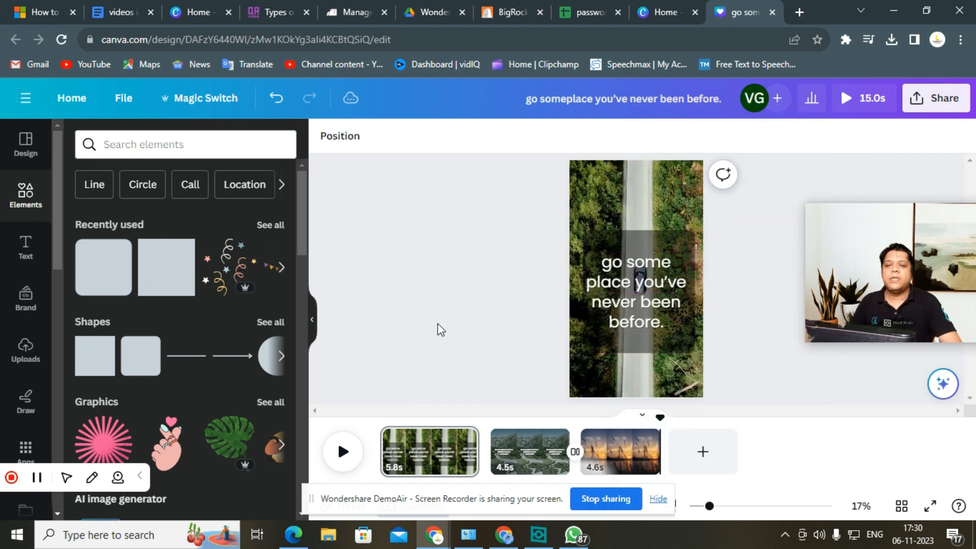
Preview the first page's playback and set the black shape's transparency value to 60
left_click(351, 450)
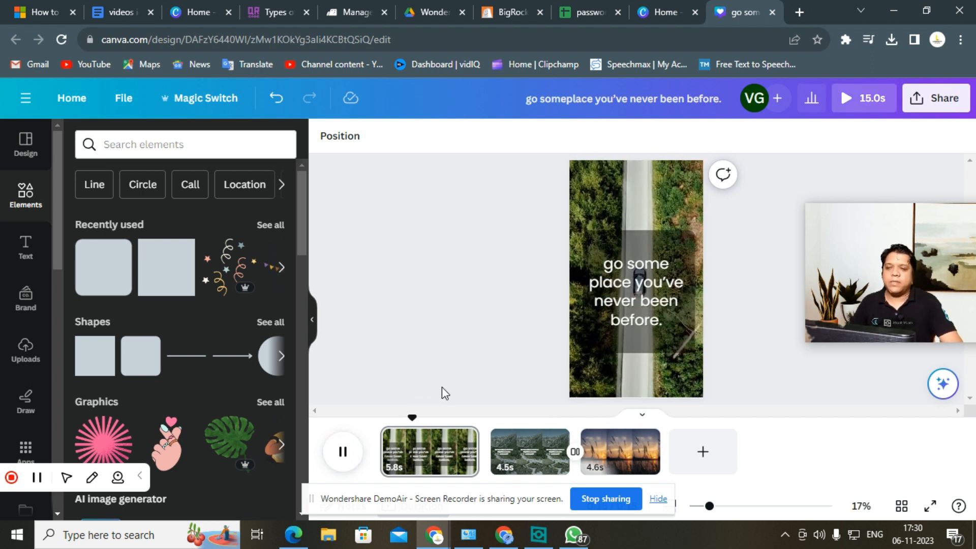
left_click(582, 343)
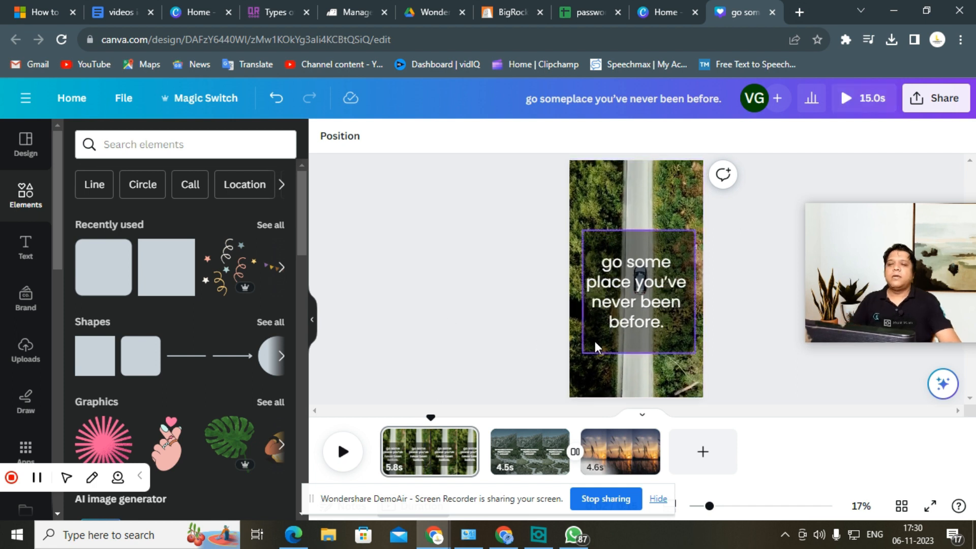
left_click(595, 346)
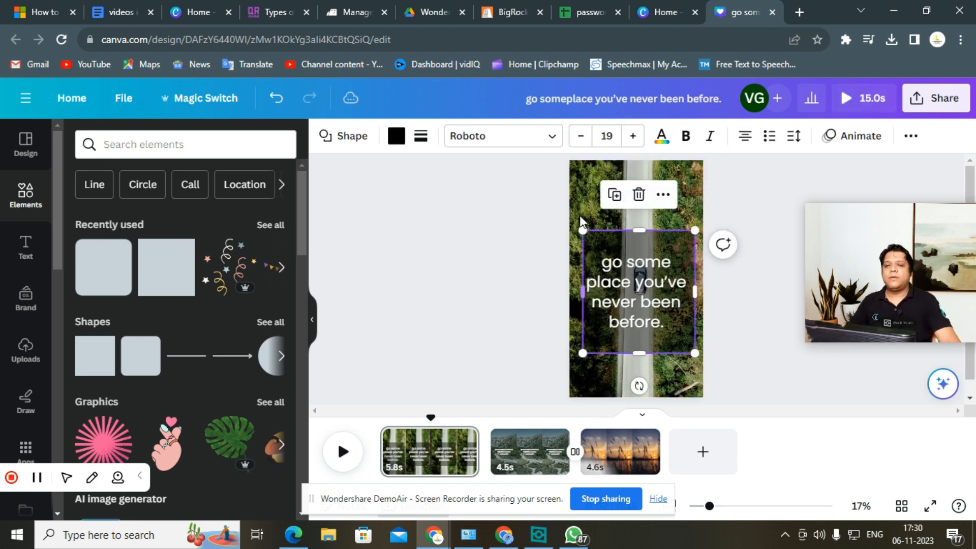
left_click(909, 138)
left_click(841, 165)
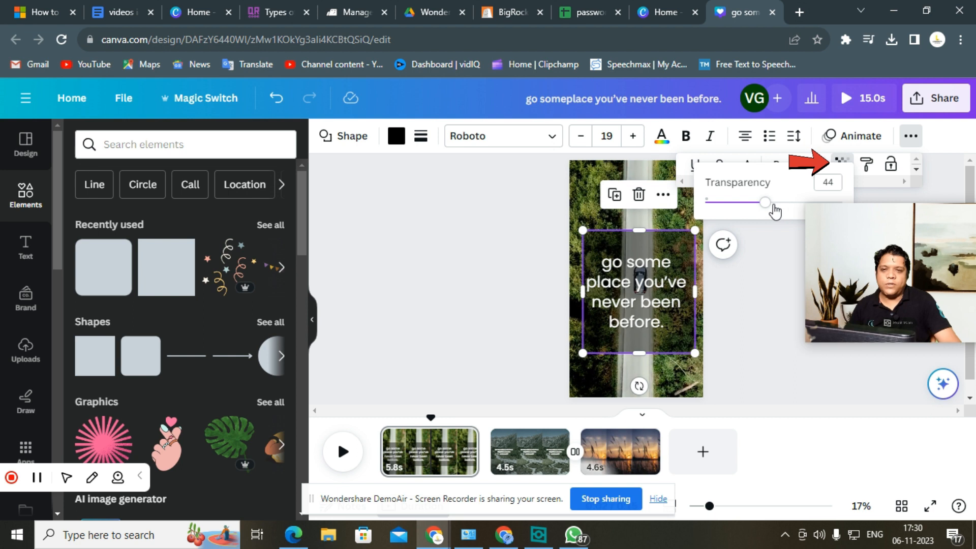
left_click_drag(770, 206, 788, 206)
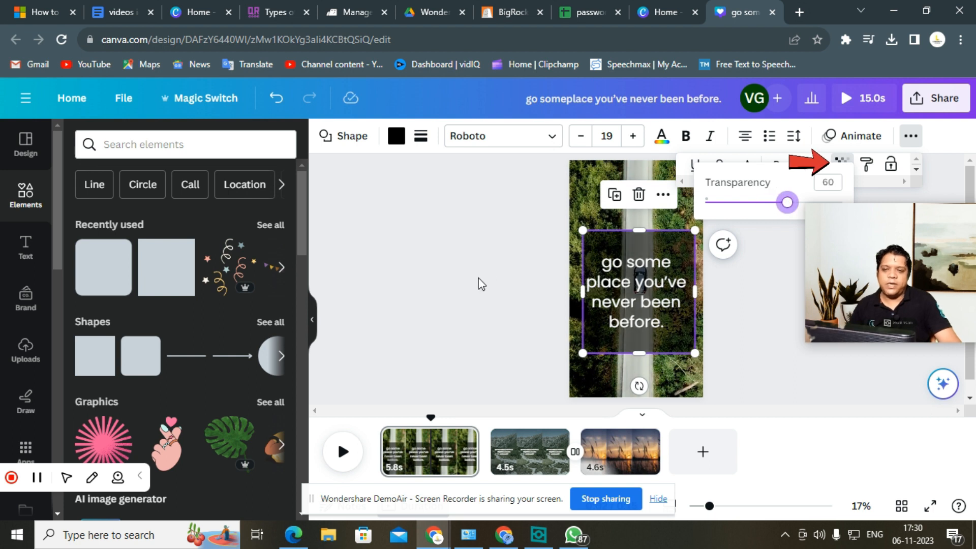
key("Escape")
key("Escape")
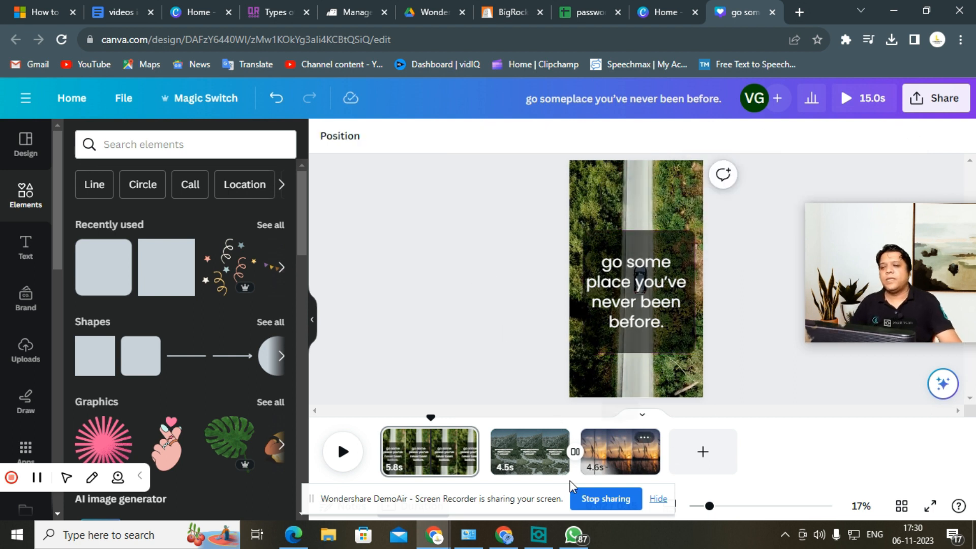
Copy the black rounded shape from the first page and paste it onto the second page
left_click(529, 460)
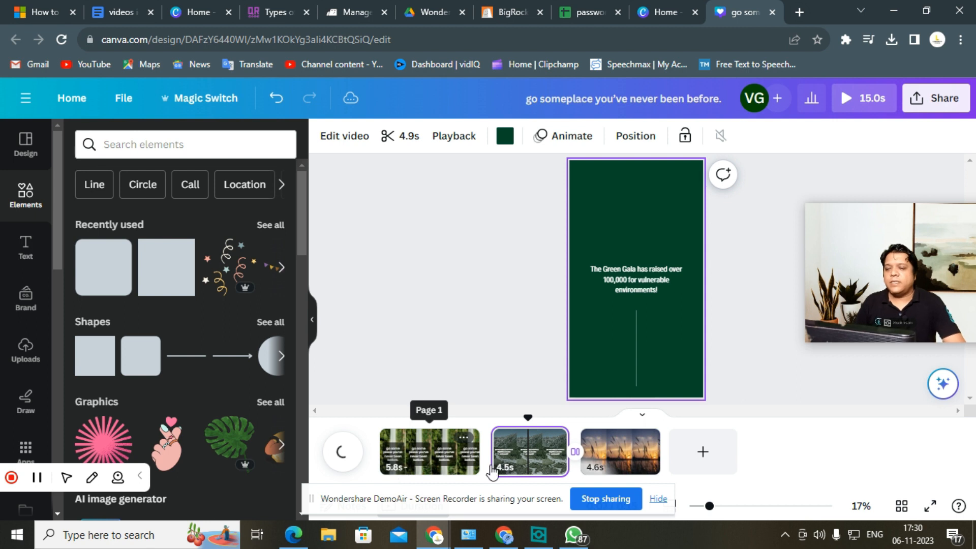
left_click(430, 452)
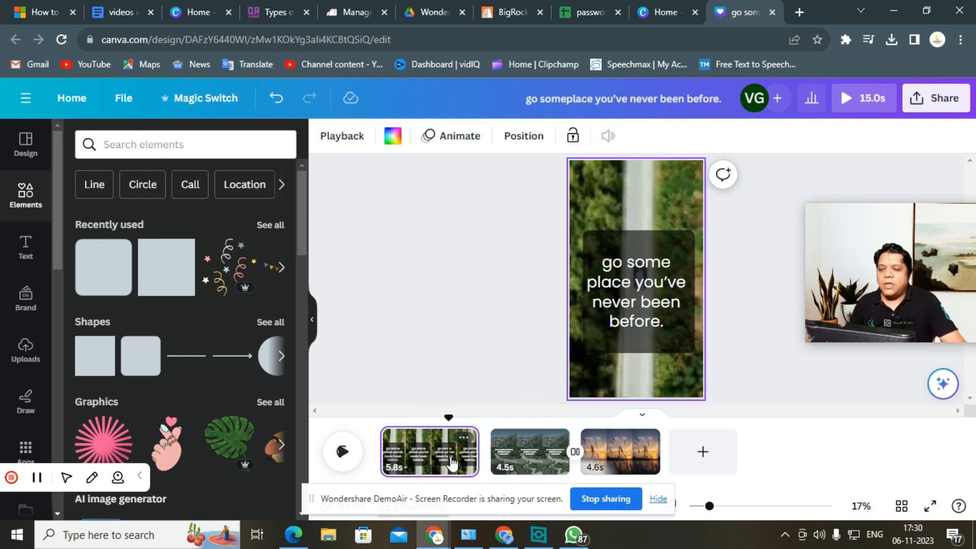
left_click(607, 341)
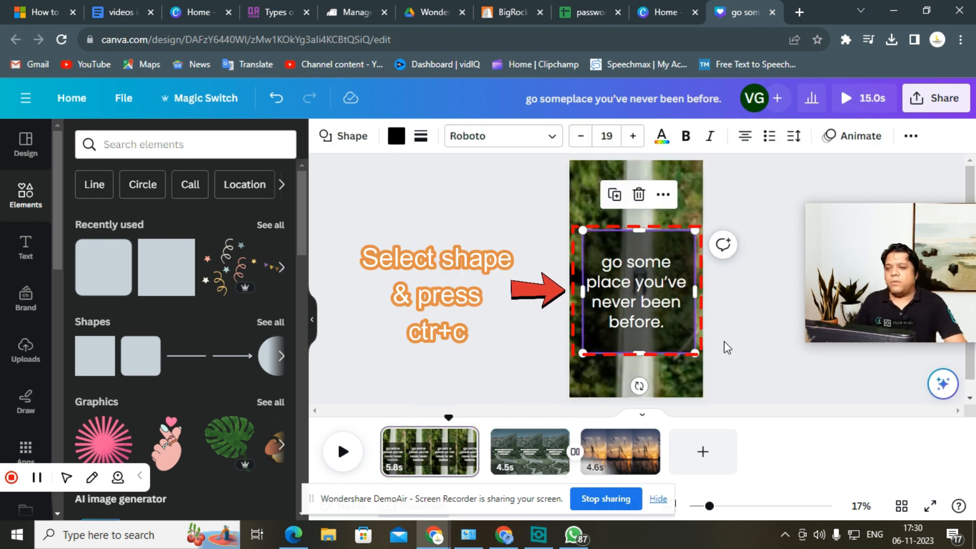
left_click(529, 452)
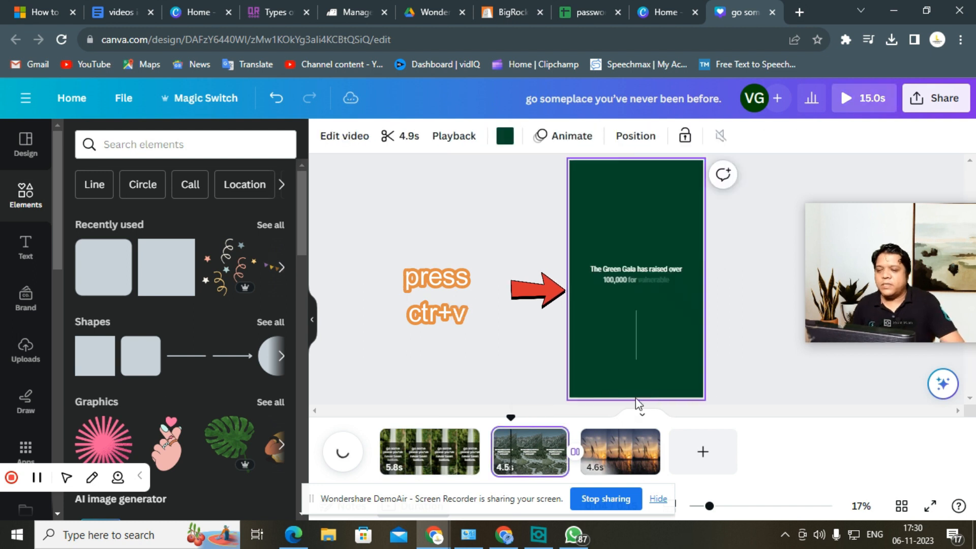
key("ctrl+v")
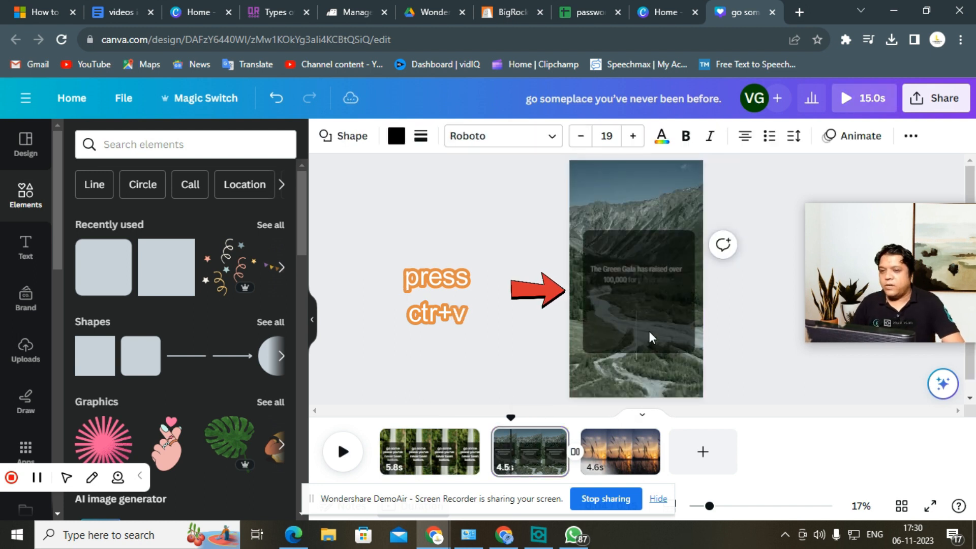
Send the pasted shape on the second page to the back, behind the Green Gala text
right_click(643, 309)
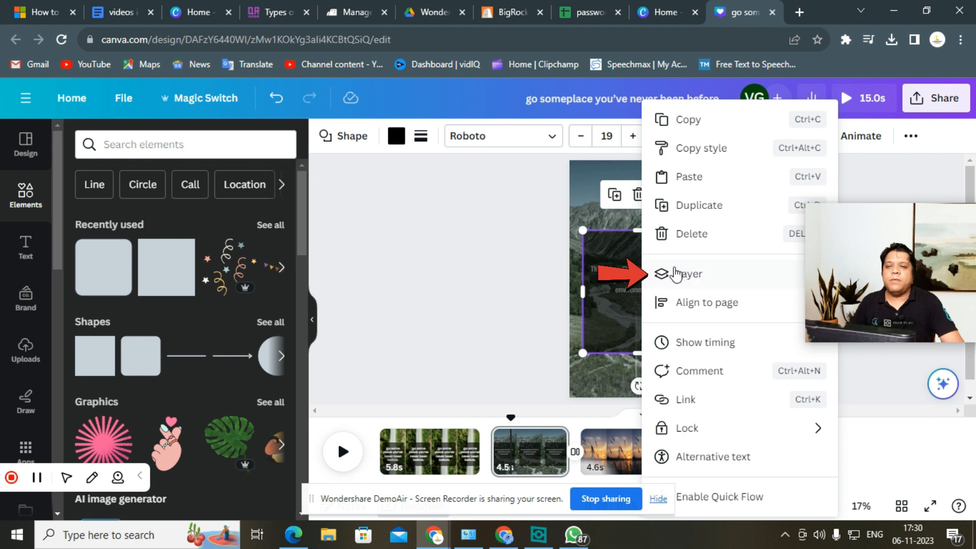
mouse_move(660, 273)
left_click(513, 359)
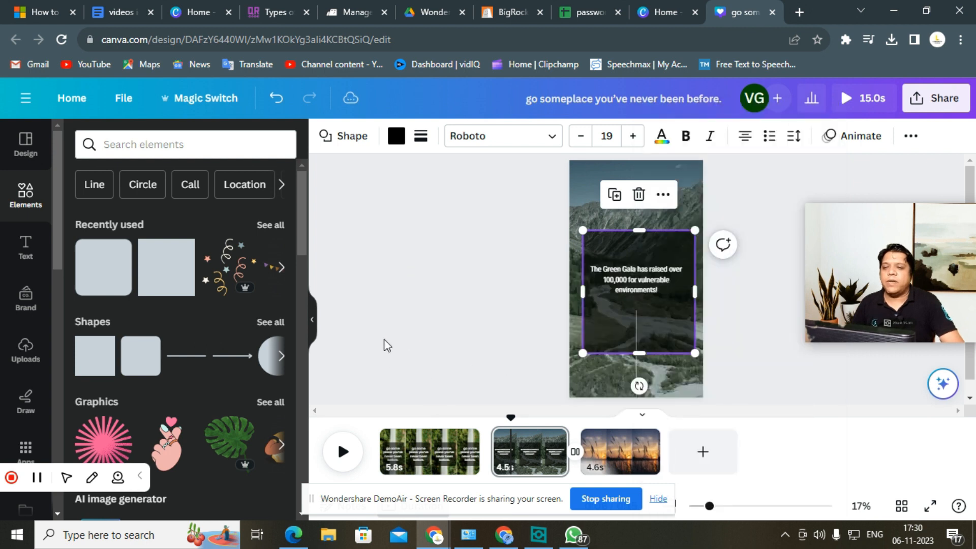
Enlarge the Green Gala text on the second page to size 71.2 and centre it on the black shape
left_click(648, 287)
left_click_drag(689, 261, 688, 285)
left_click_drag(629, 288, 655, 305)
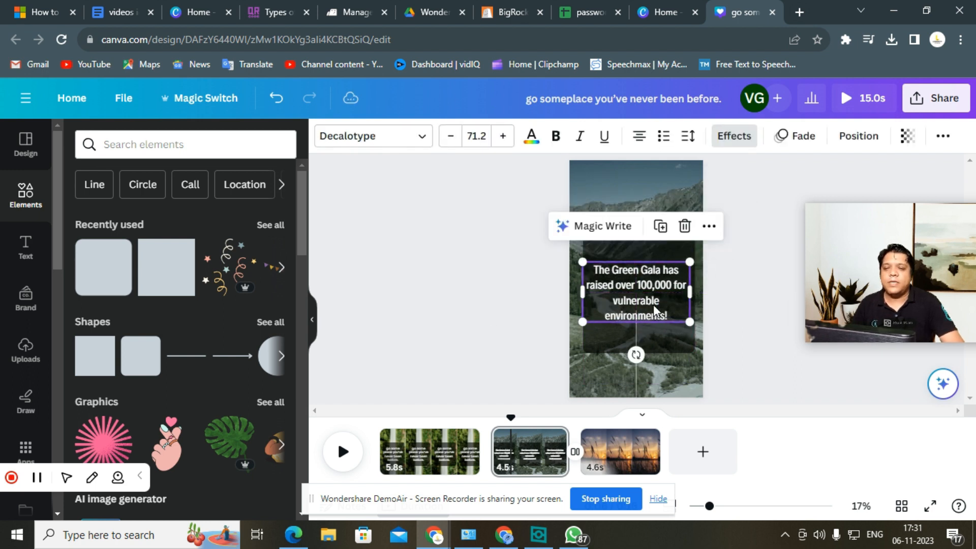
left_click(422, 331)
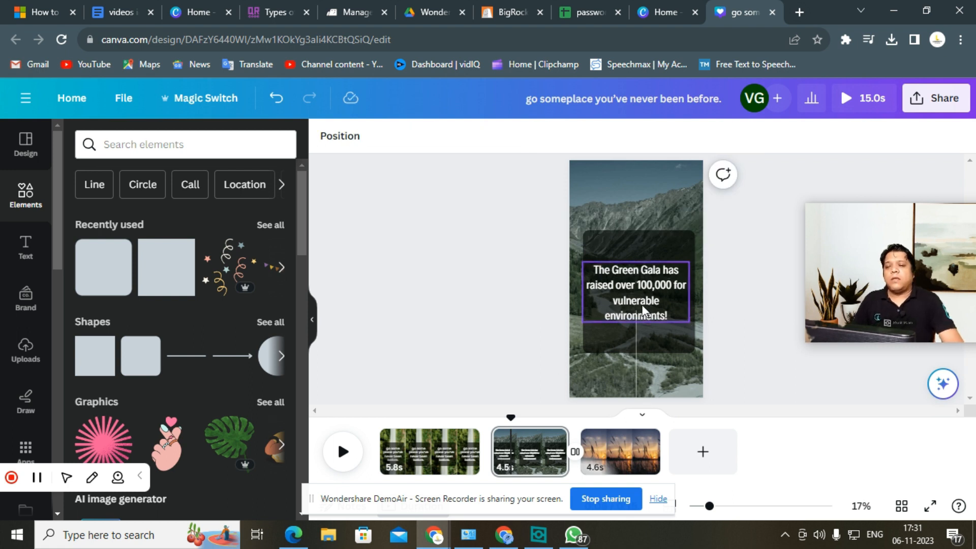
left_click(619, 299)
left_click_drag(619, 300, 622, 300)
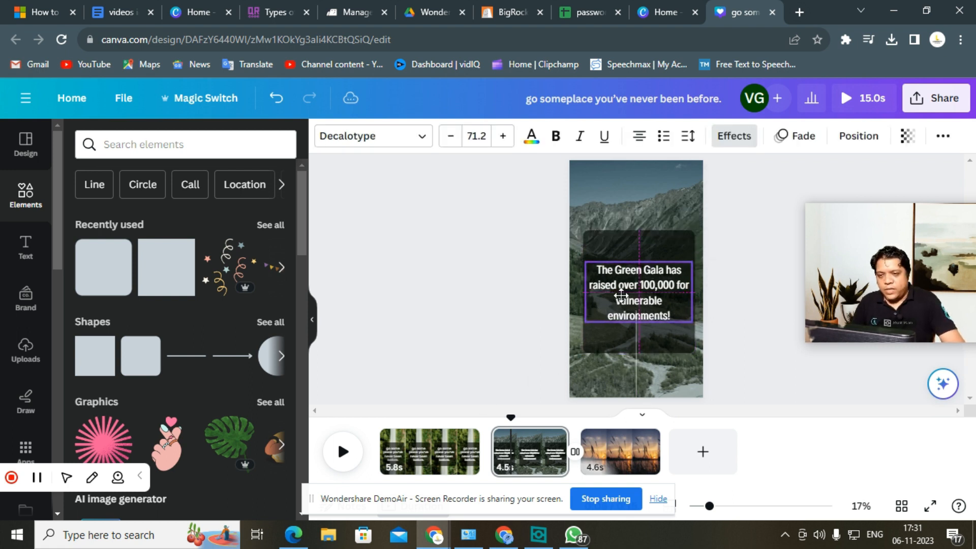
left_click(465, 320)
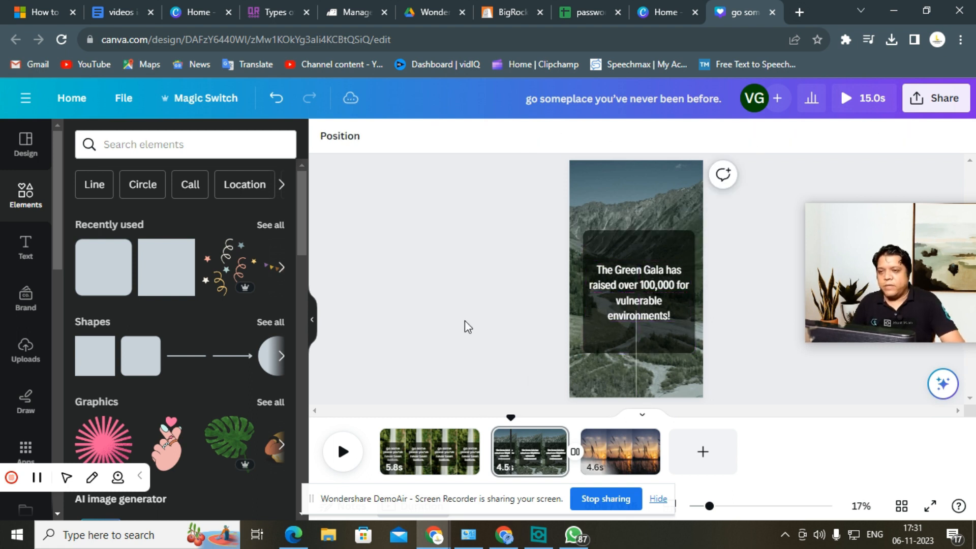
Copy the style of the "go some place you've never been before." text on the first page onto the second page's Green Gala text
left_click(446, 460)
left_click(619, 287)
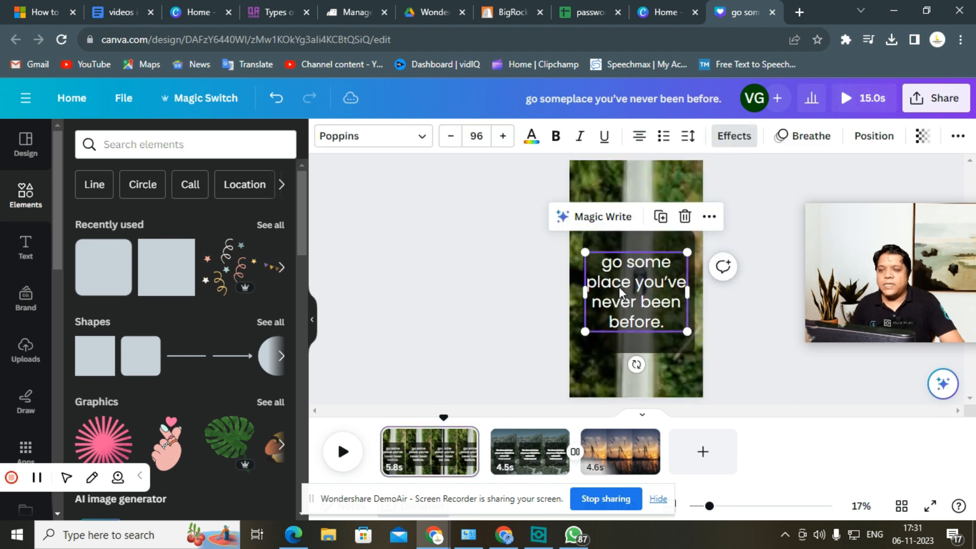
left_click(923, 136)
left_click(958, 136)
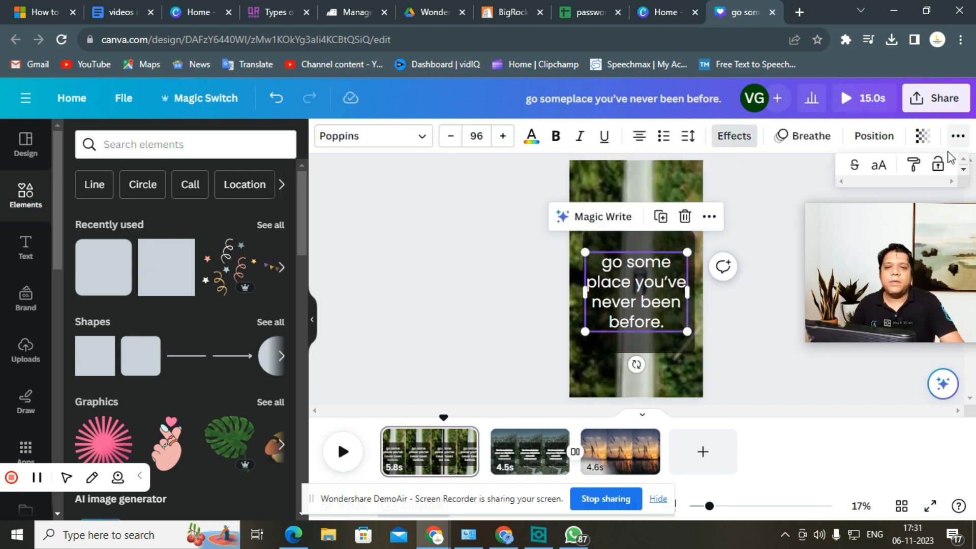
left_click(915, 171)
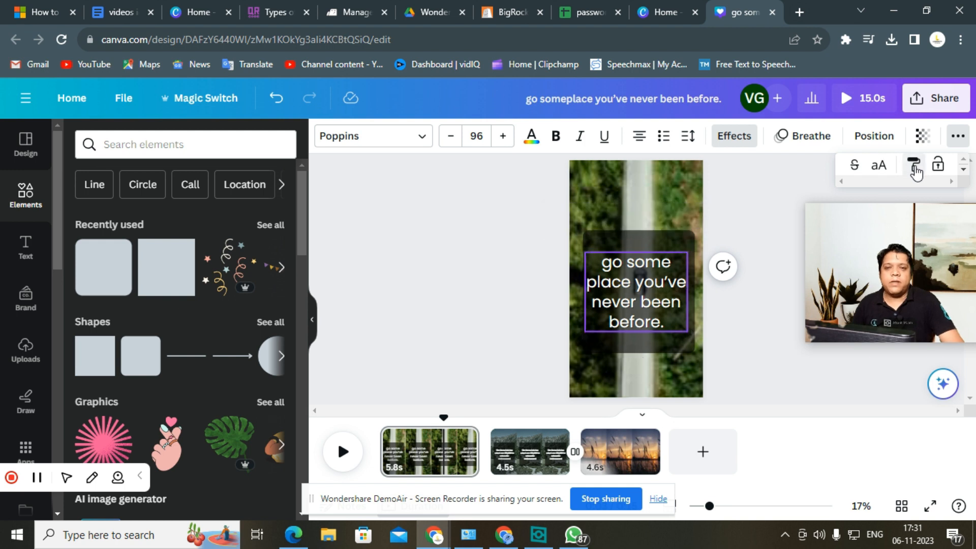
left_click(537, 454)
left_click(652, 286)
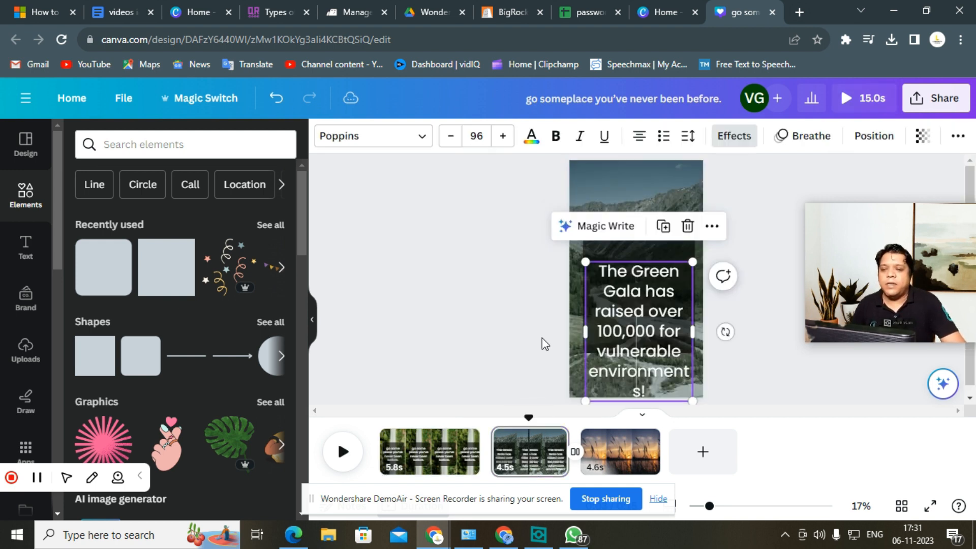
Scale the restyled Green Gala text down to size 74.9 and centre it within the black shape
left_click_drag(662, 361, 665, 328)
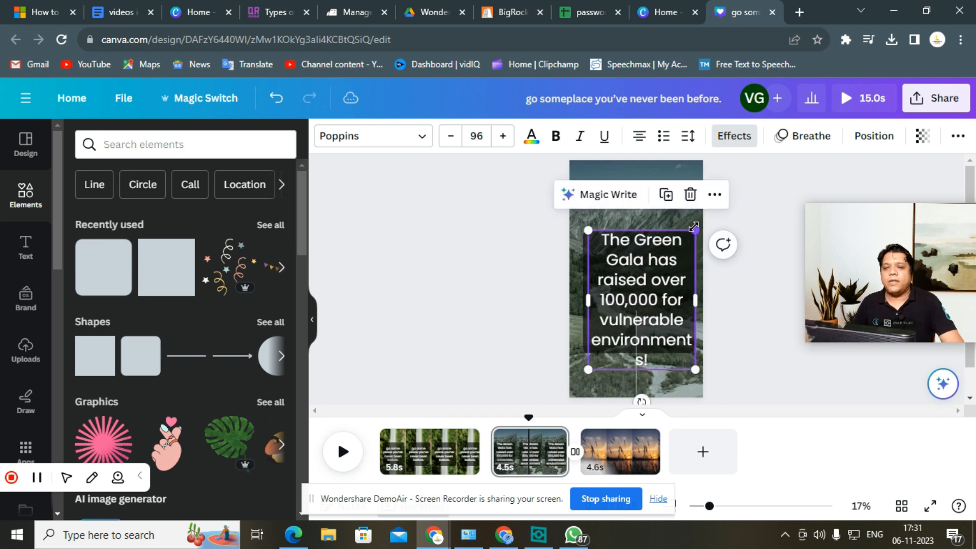
left_click_drag(692, 237, 671, 262)
mouse_move(629, 301)
left_mouse_down()
mouse_move(647, 301)
mouse_move(643, 293)
left_mouse_up()
left_click(542, 340)
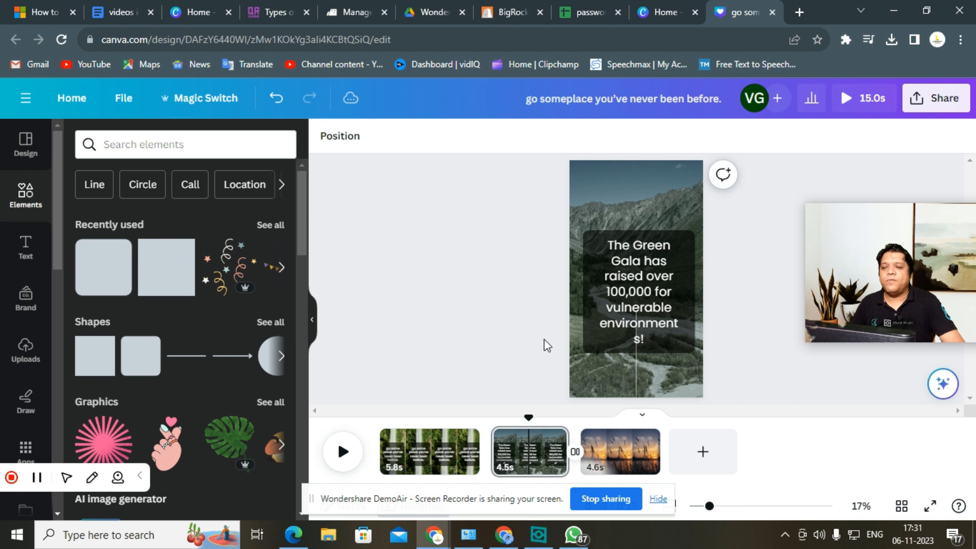
Copy the Green Gala text together with its black shape from the second page and paste both onto the third page
left_click(621, 450)
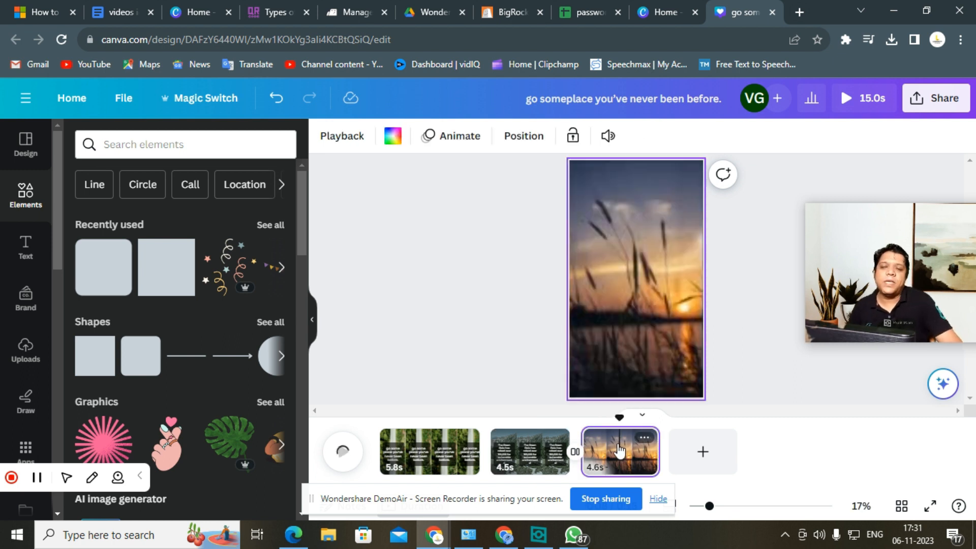
left_click(529, 461)
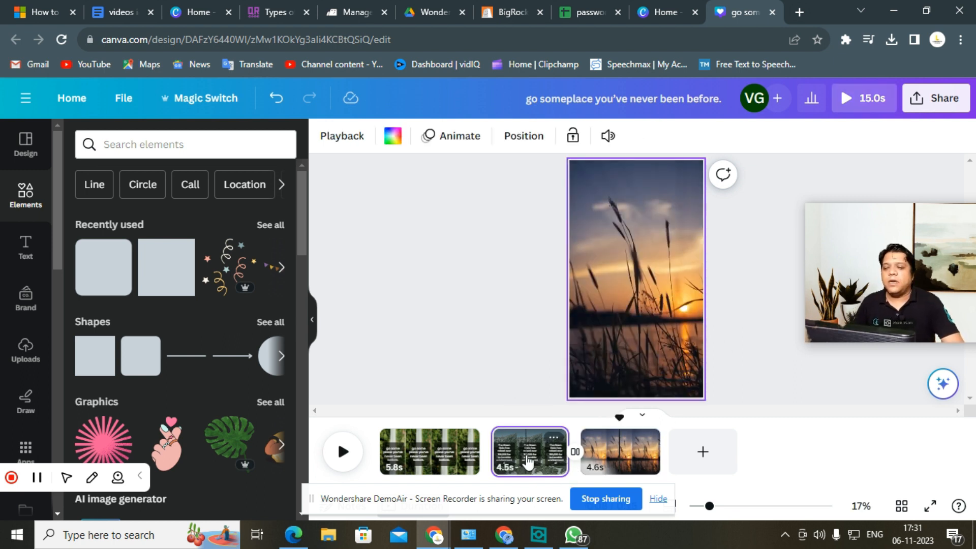
left_click(646, 289)
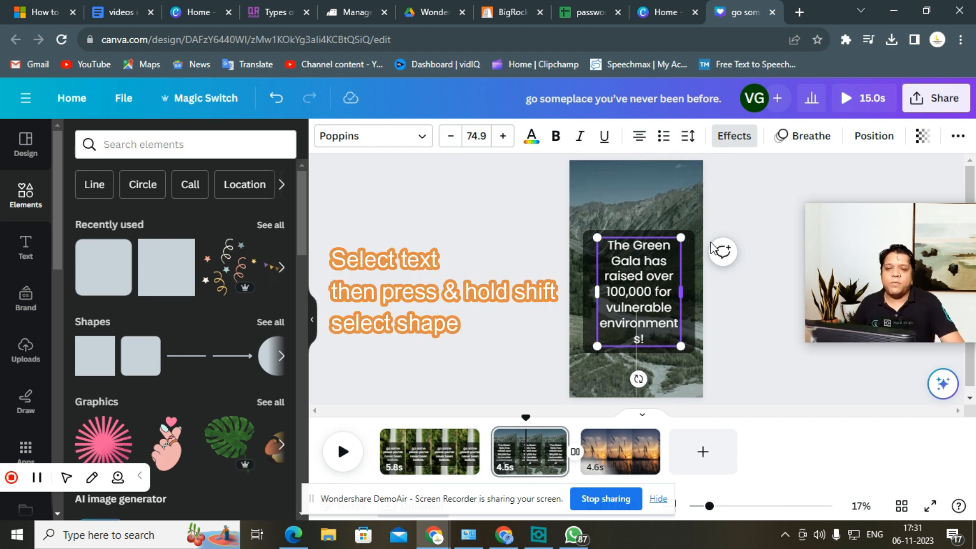
left_click(692, 236, "shift")
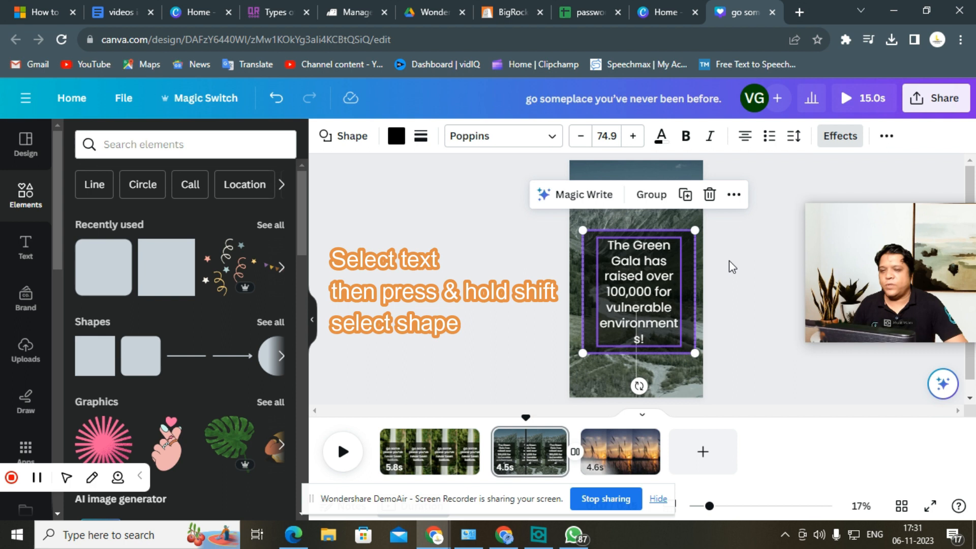
left_click(615, 463)
key("ctrl+v")
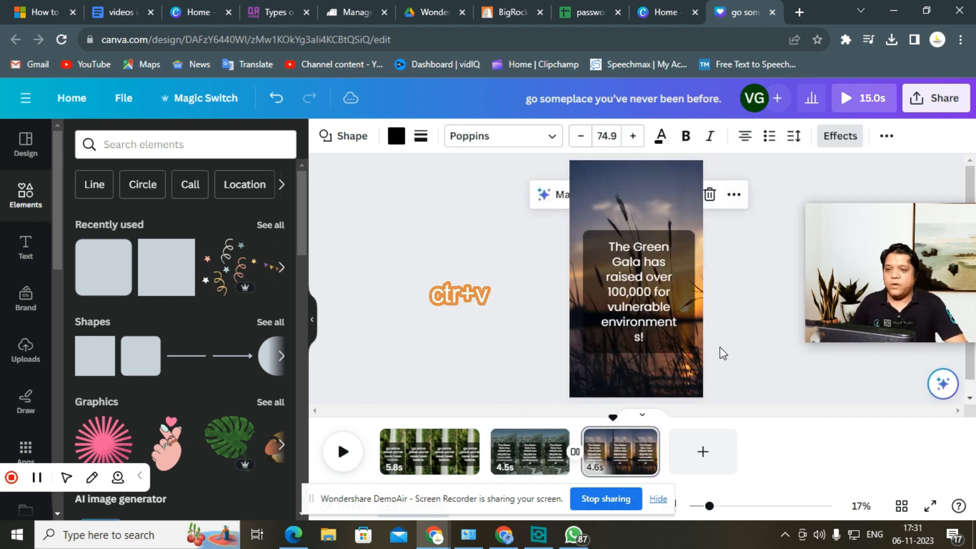
Replace the pasted text on the third page with "Thanks for your response"
left_click(449, 314)
double_click(665, 304)
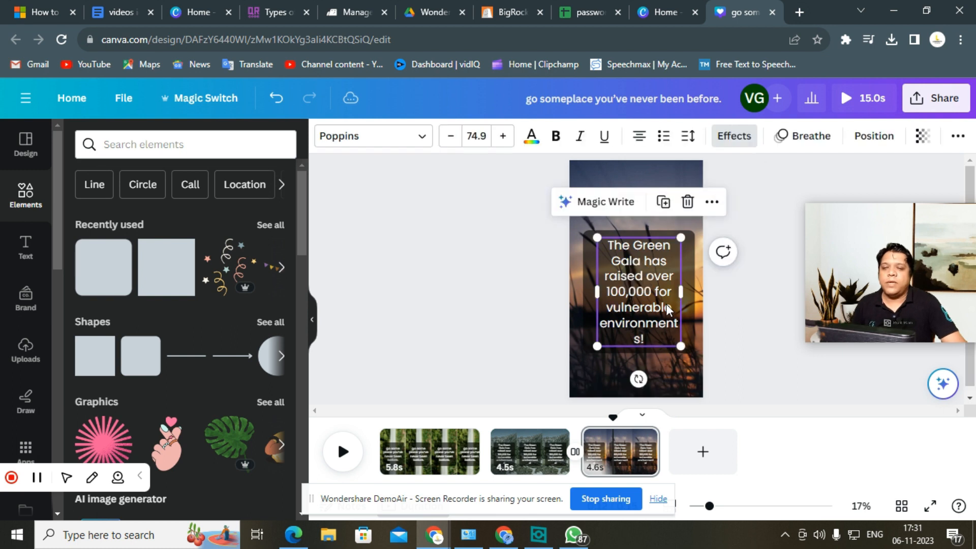
key("BackSpace")
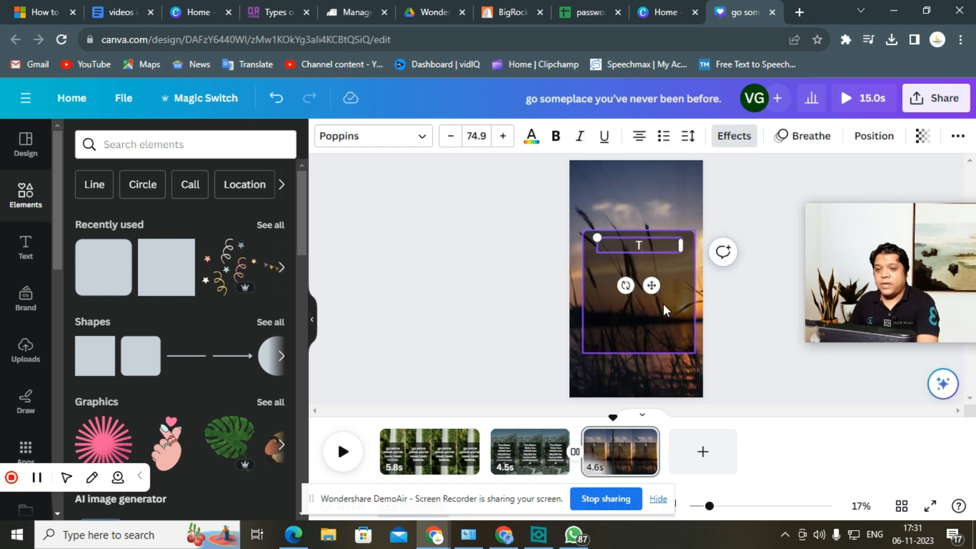
type("Tha")
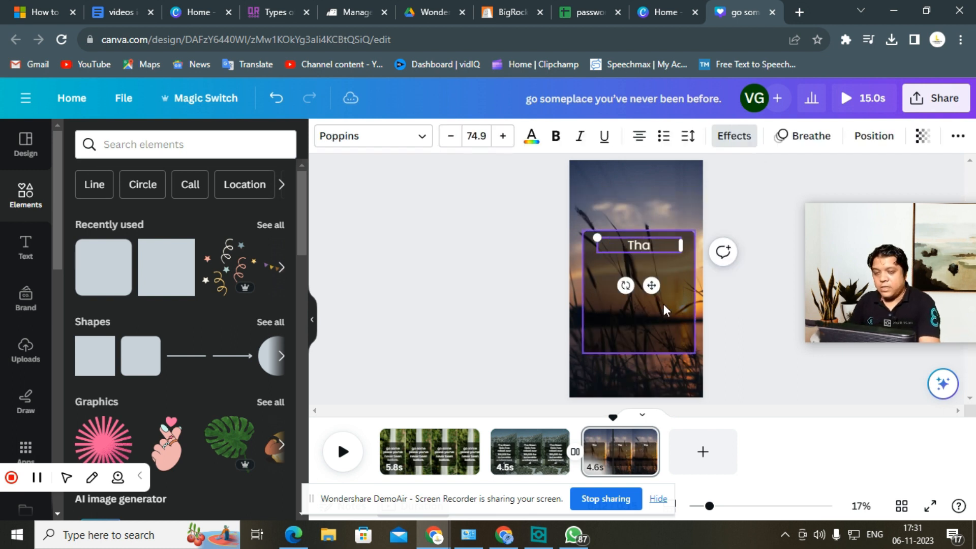
type("nks fo")
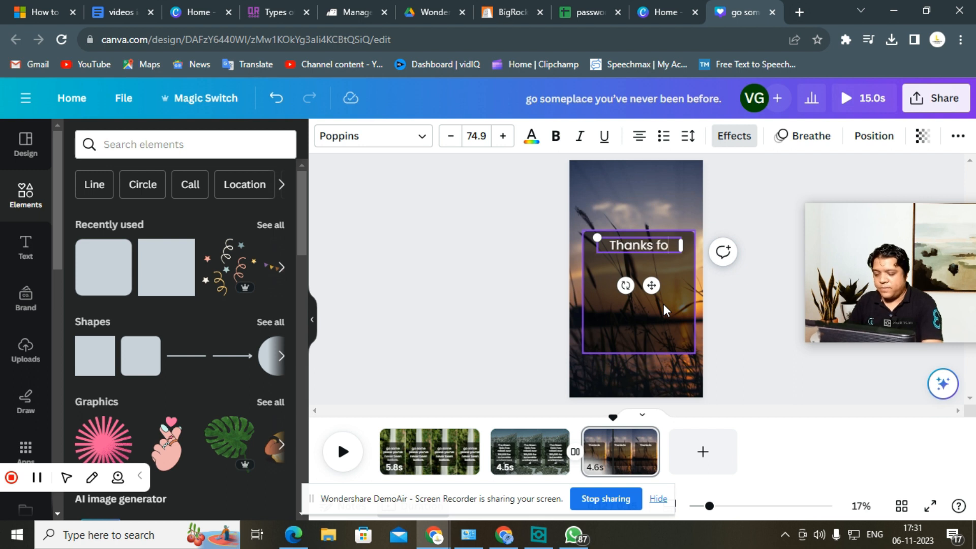
type("r your response")
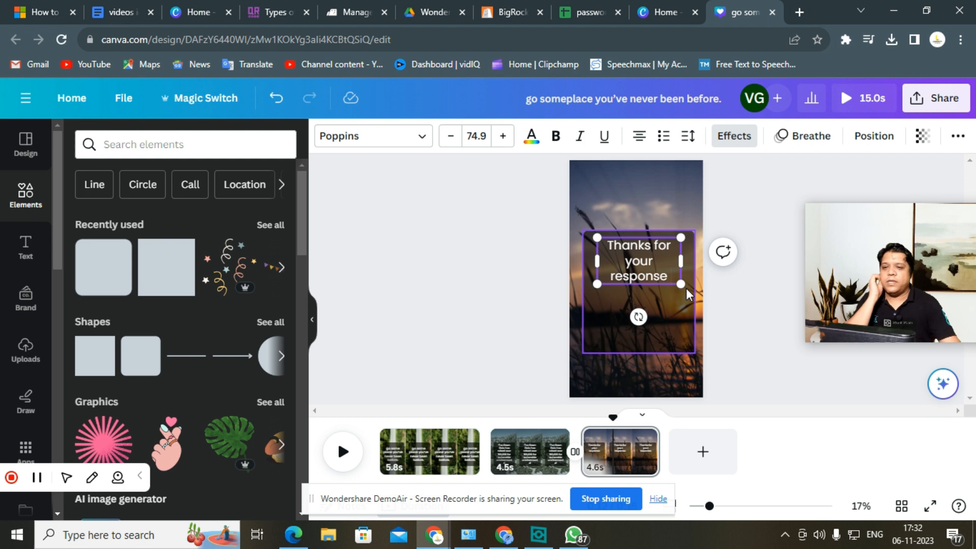
left_click(738, 355)
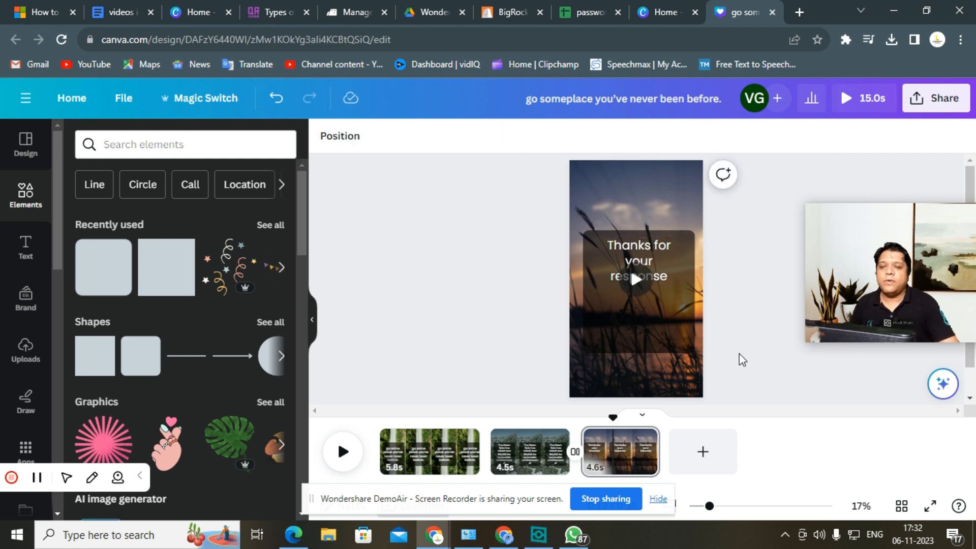
Centre the "Thanks for your response" text on its shape, enlarge it, and preview the whole reel from the start
left_click(629, 265)
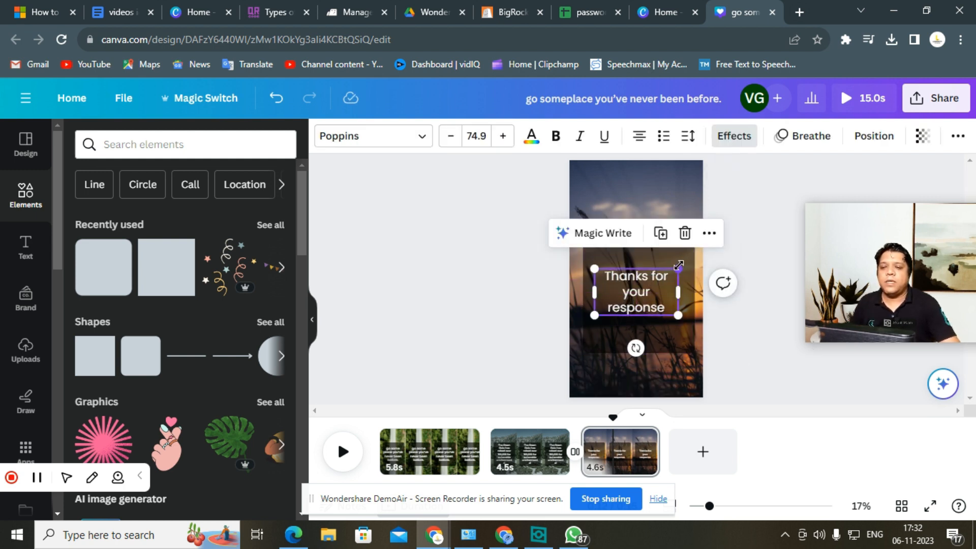
left_click_drag(682, 260, 678, 285)
left_click(664, 373)
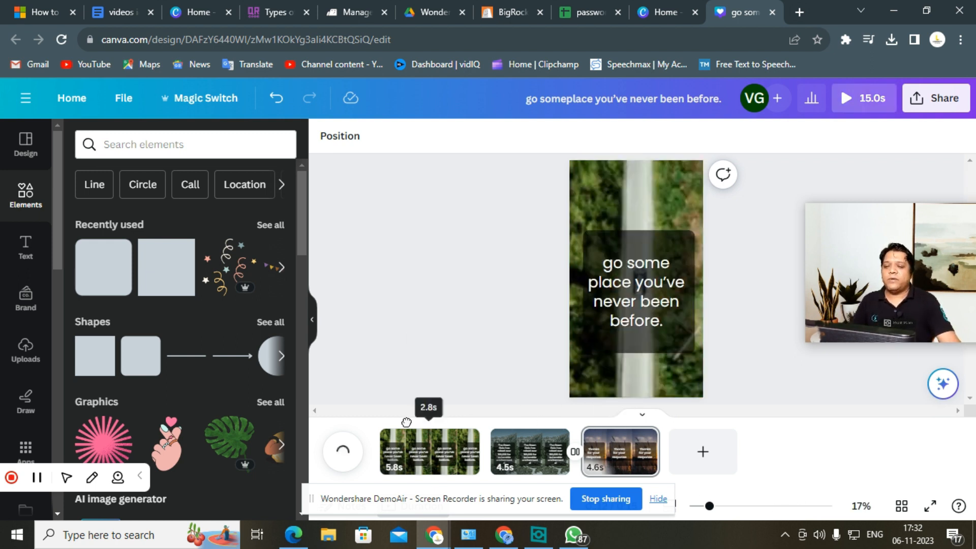
left_click(374, 428)
left_click(342, 452)
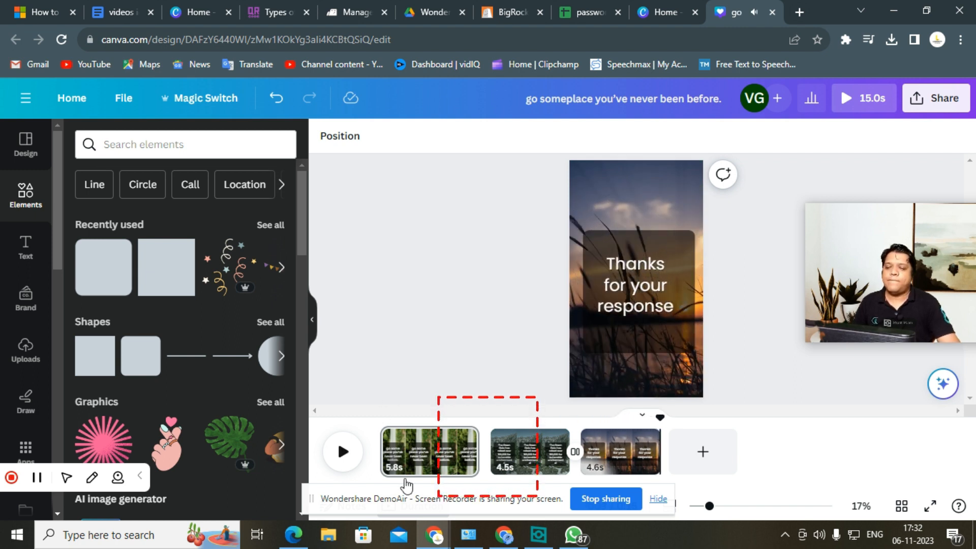
Add a Dissolve transition between the first and second pages and preview the reel from the start
mouse_move(494, 450)
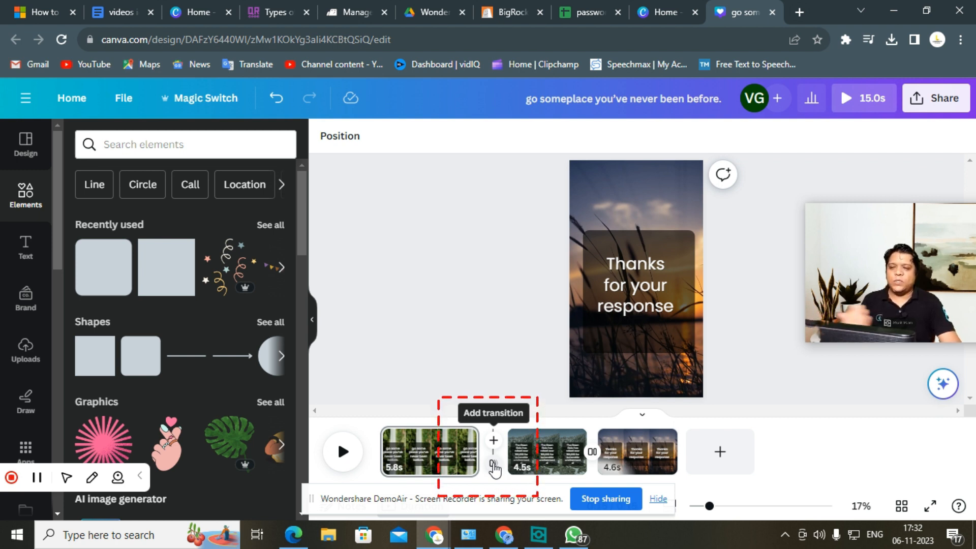
left_click(493, 465)
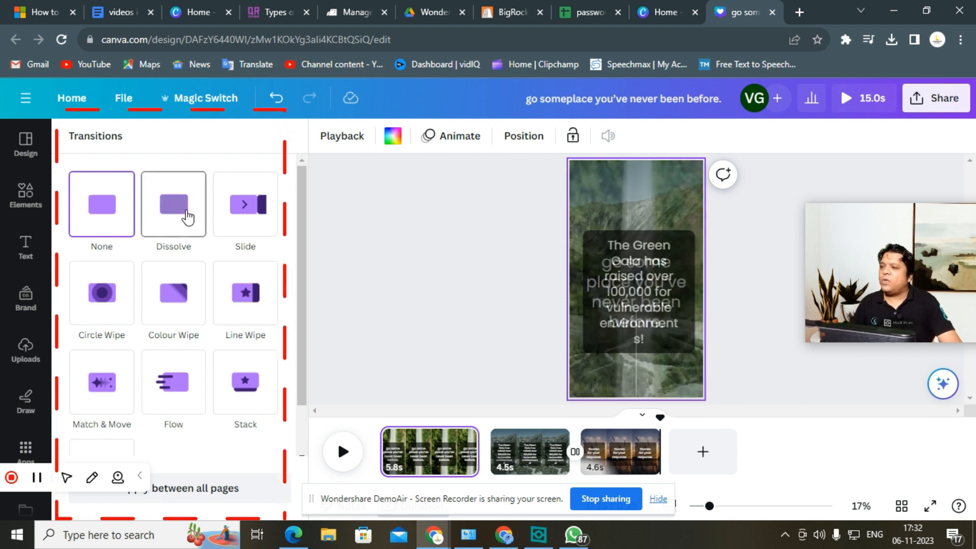
left_click(182, 212)
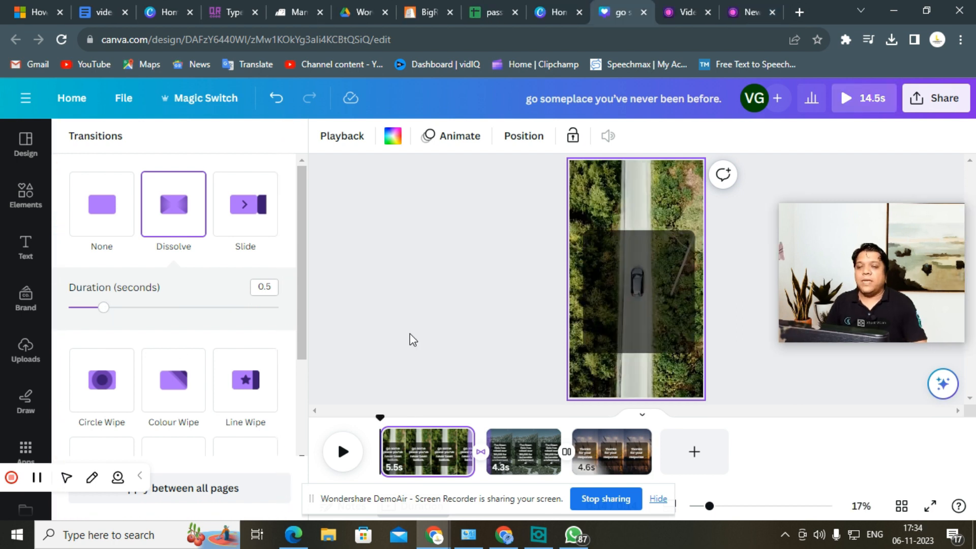
left_click(344, 451)
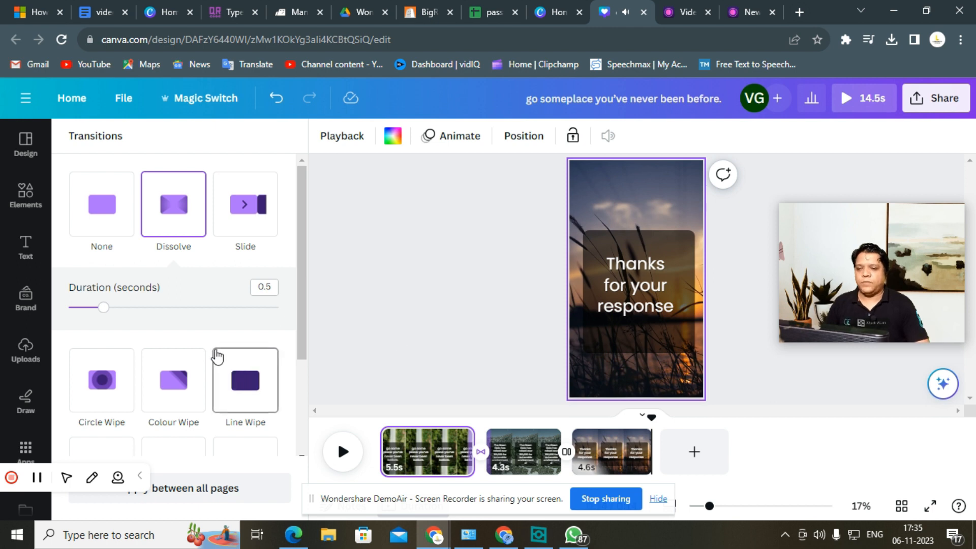
scroll(213, 355, "down", 3)
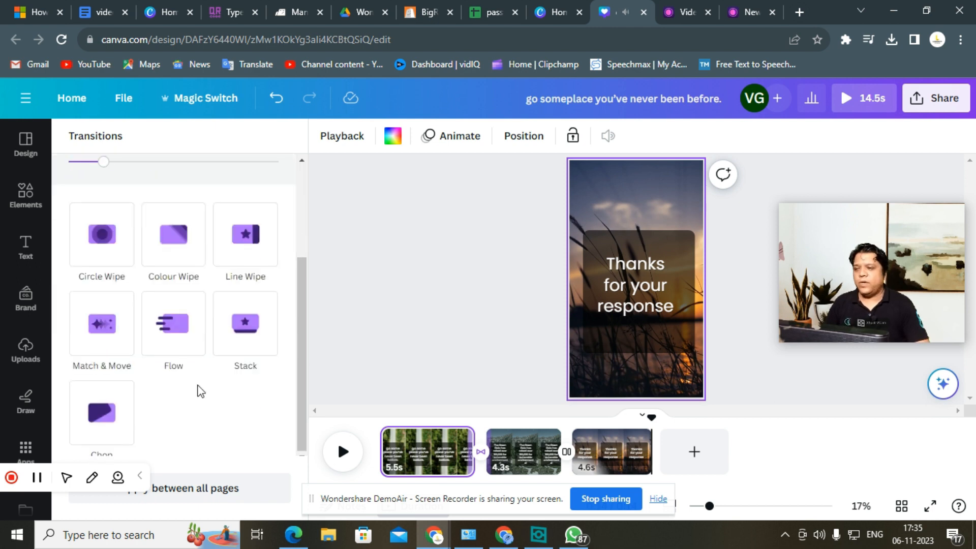
left_click(458, 302)
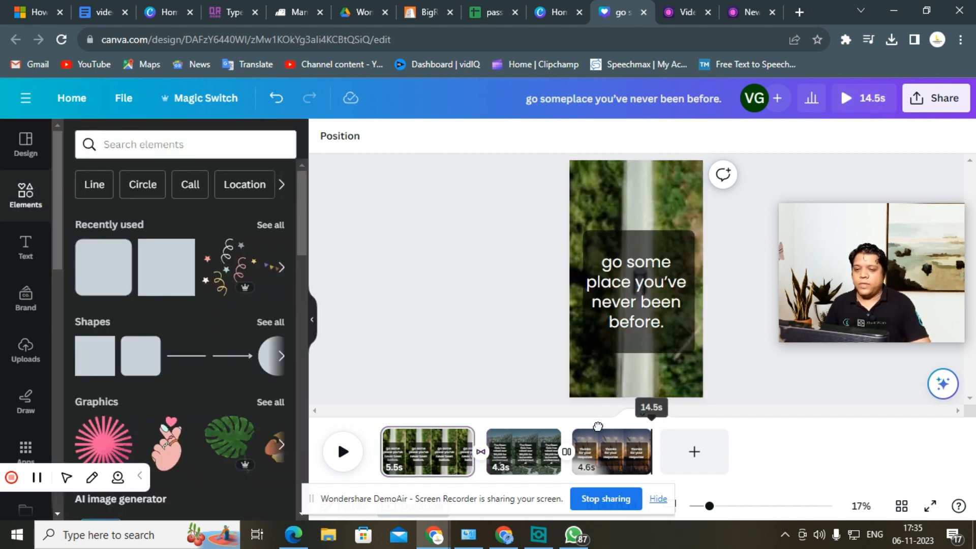
key("space")
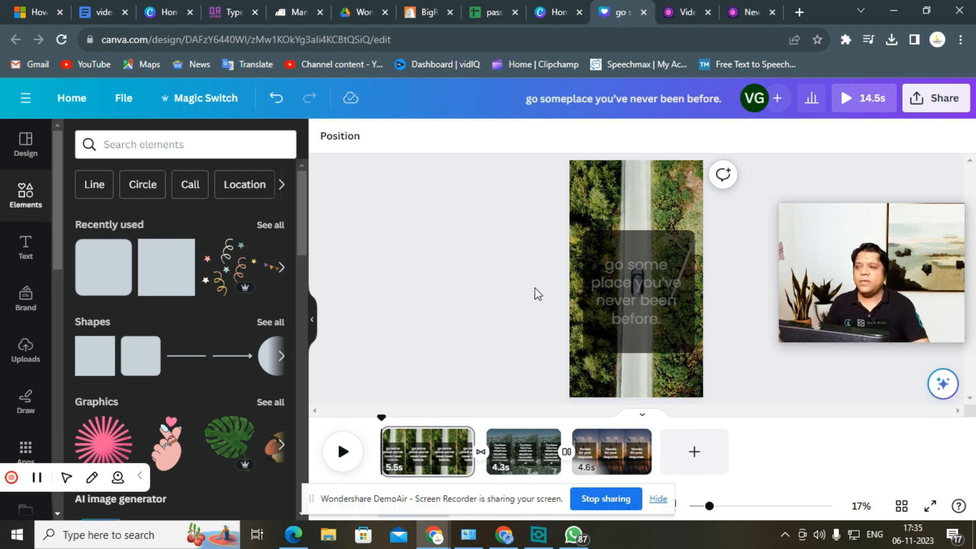
Browse the uploaded images and add a blank fourth page at the end of the reel
left_click(27, 351)
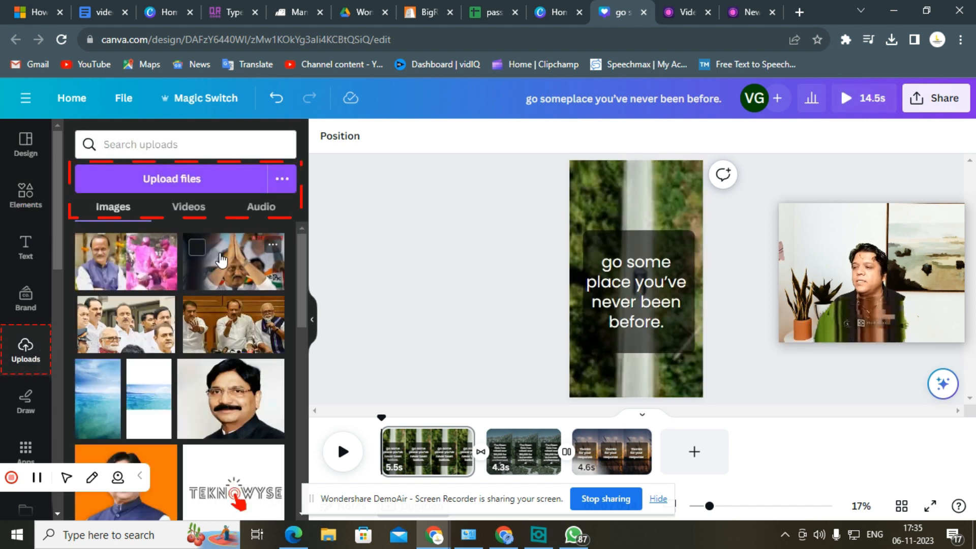
scroll(193, 330, "down", 1)
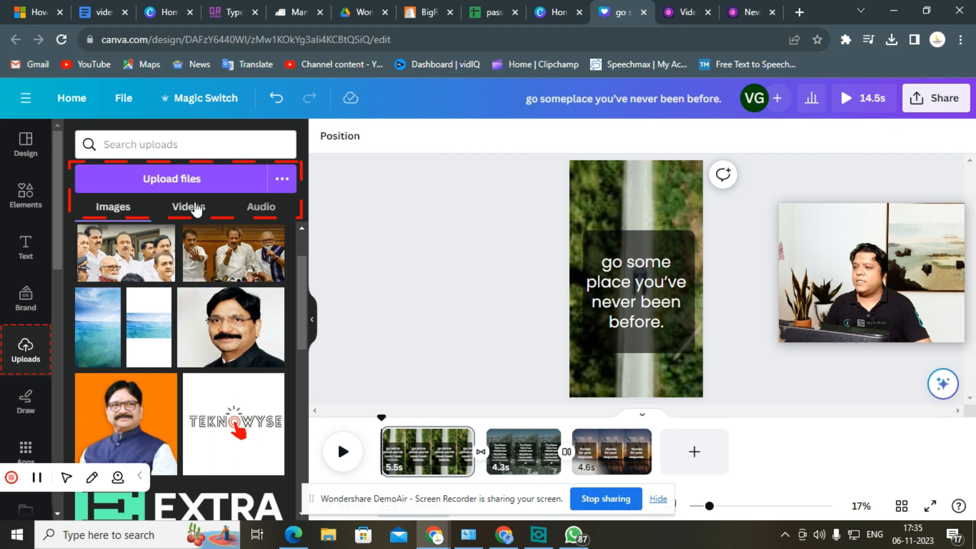
scroll(205, 361, "down", 2)
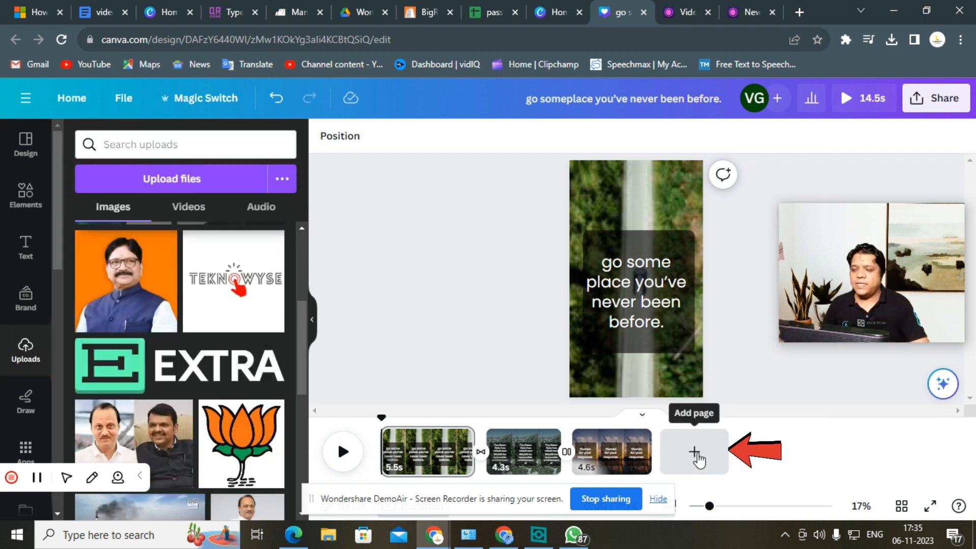
left_click(699, 470)
scroll(176, 351, "up", 3)
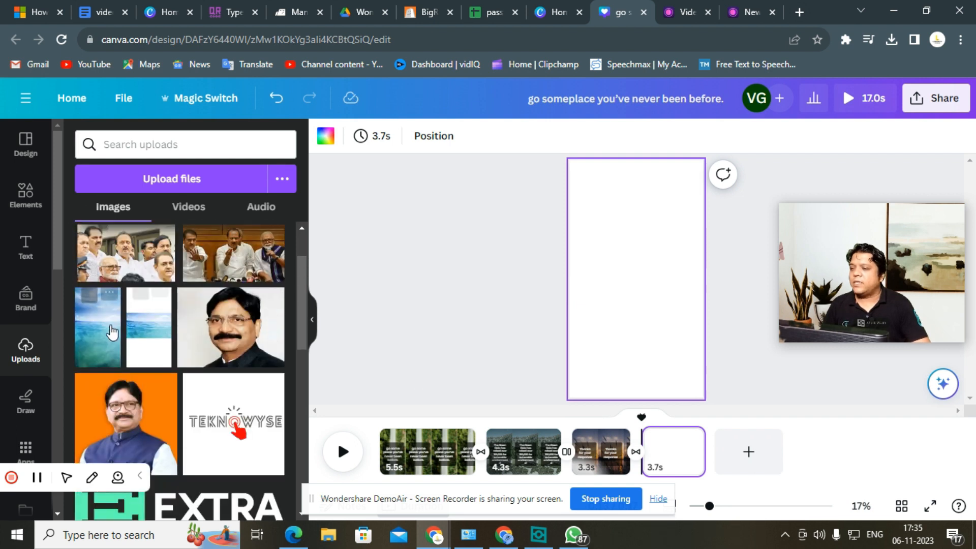
Place the uploaded 5:25 presenter video on the blank fourth page and select it
left_click(186, 208)
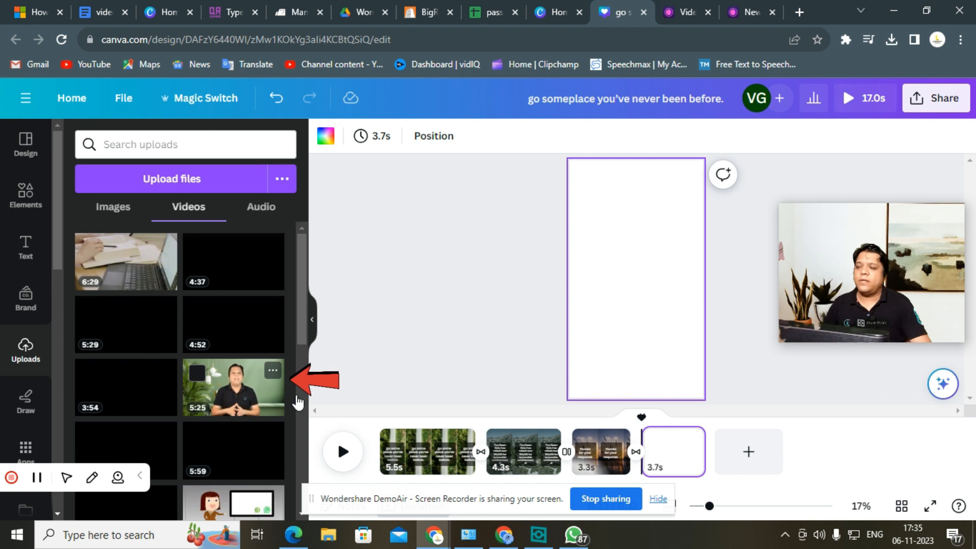
left_click(239, 399)
left_click_drag(647, 283, 708, 297)
left_click(749, 346)
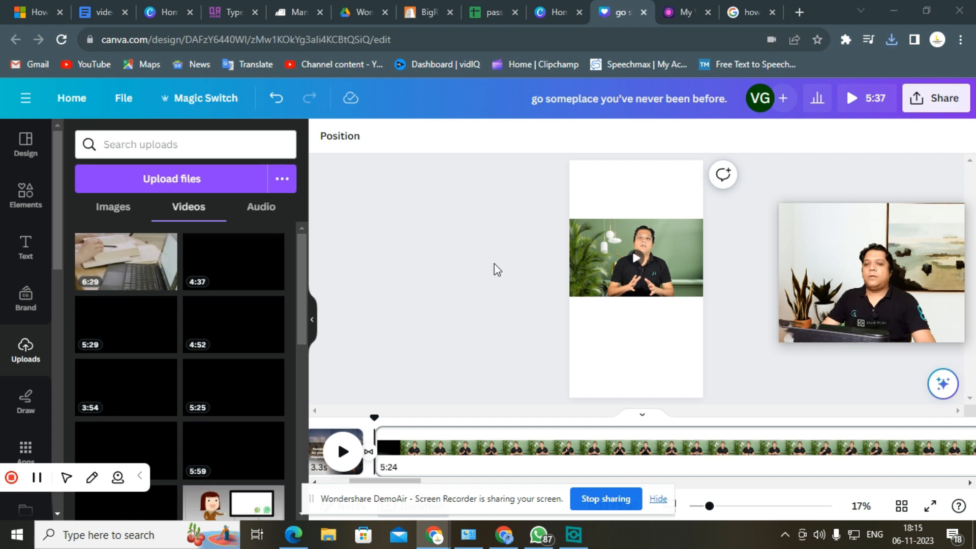
left_click(589, 234)
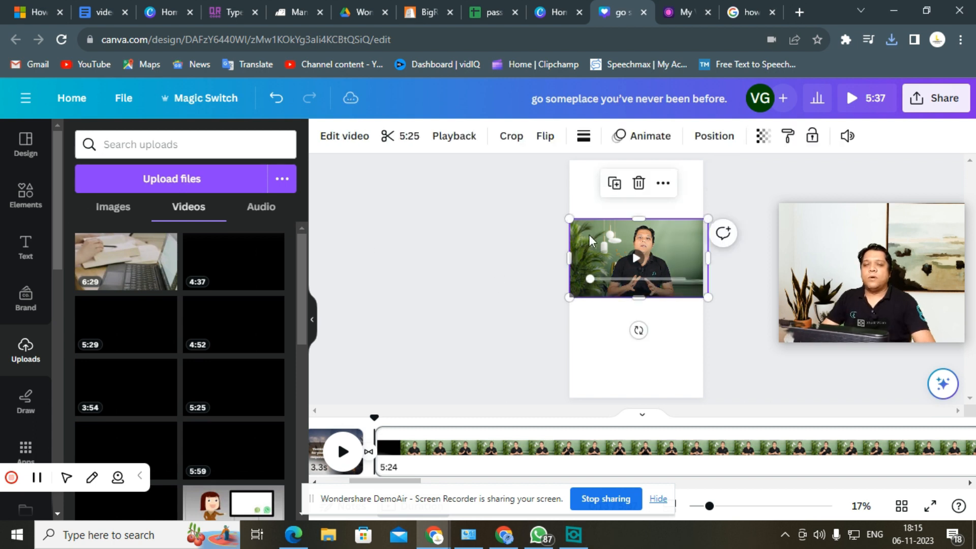
Open the file chooser for uploading media and cancel it without choosing a file
left_click(440, 294)
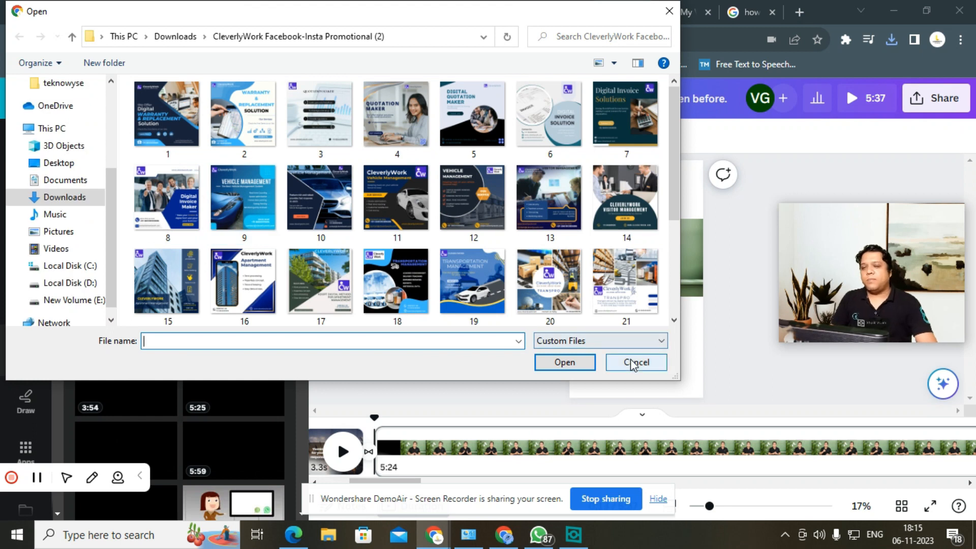
left_click(635, 363)
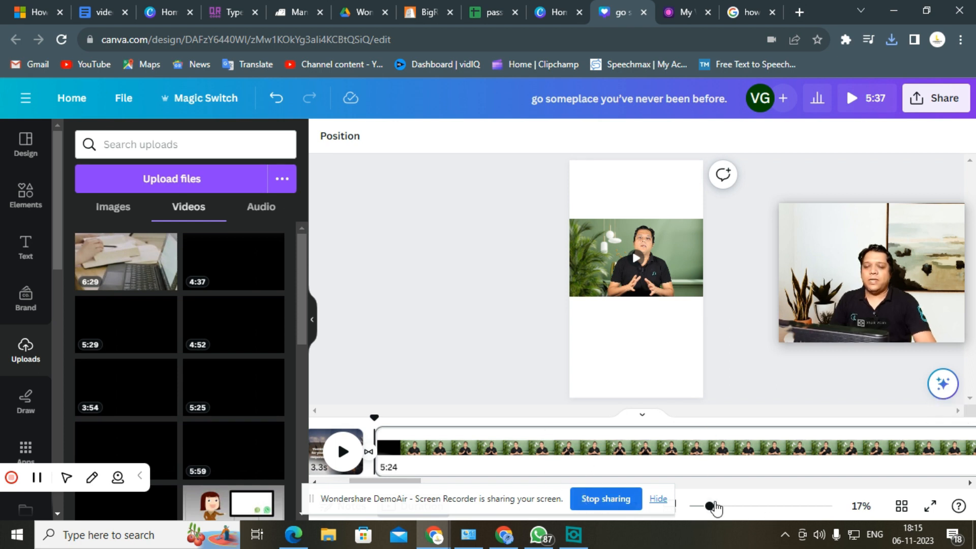
left_click(680, 322)
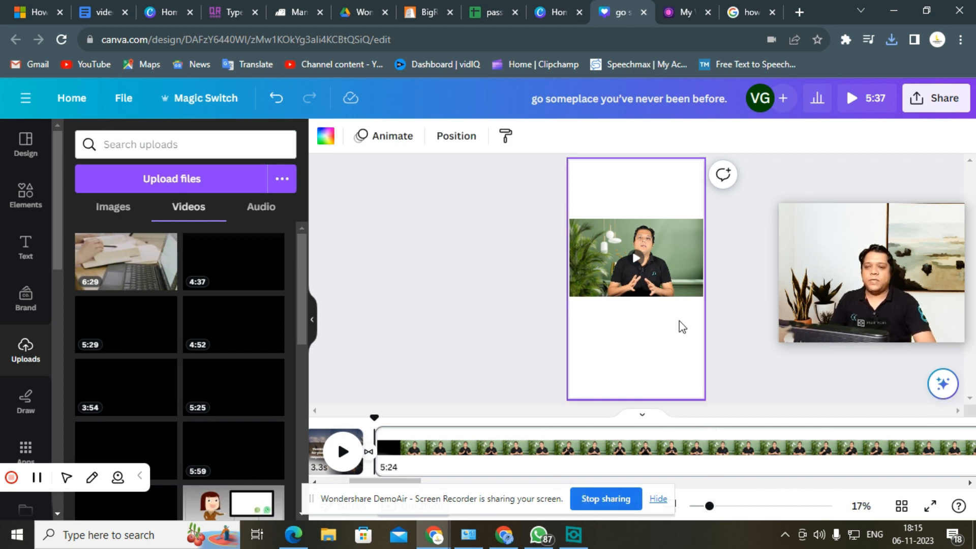
Delete the presenter video from the fourth page and remove that page from the reel
mouse_move(700, 285)
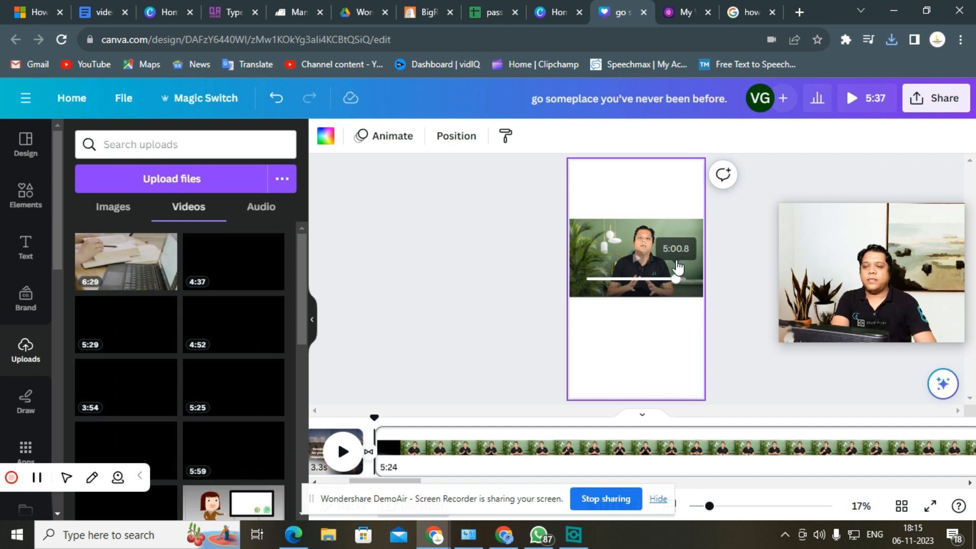
left_click(623, 239)
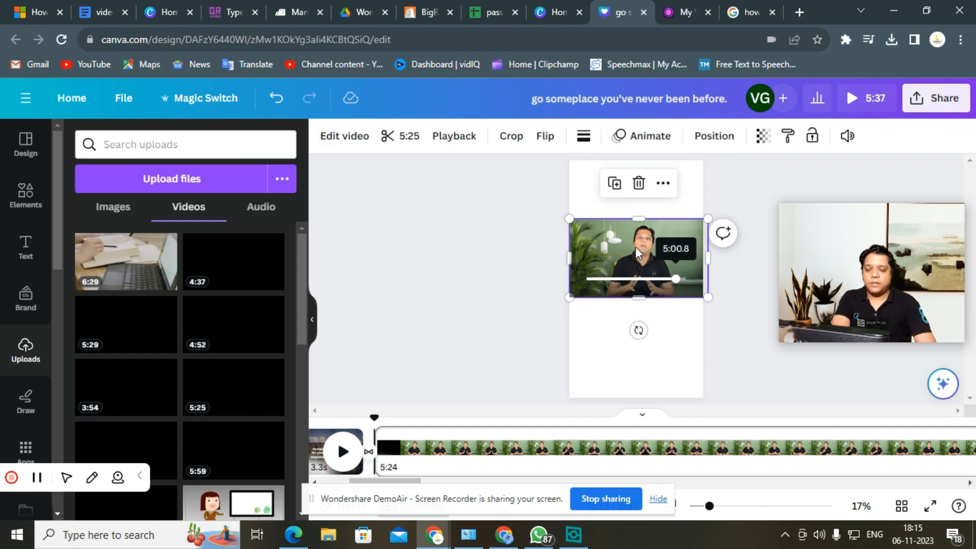
key("Delete")
left_click(682, 451)
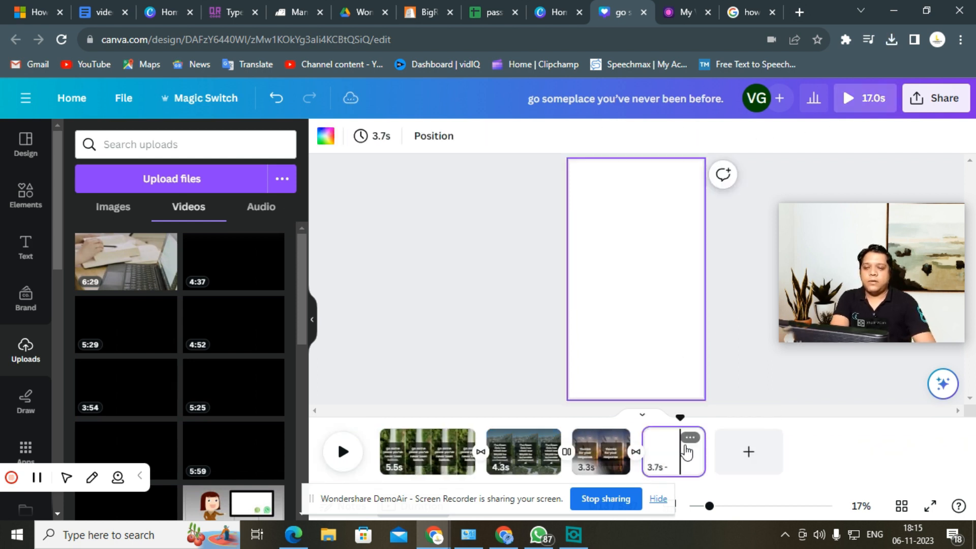
left_click(690, 438)
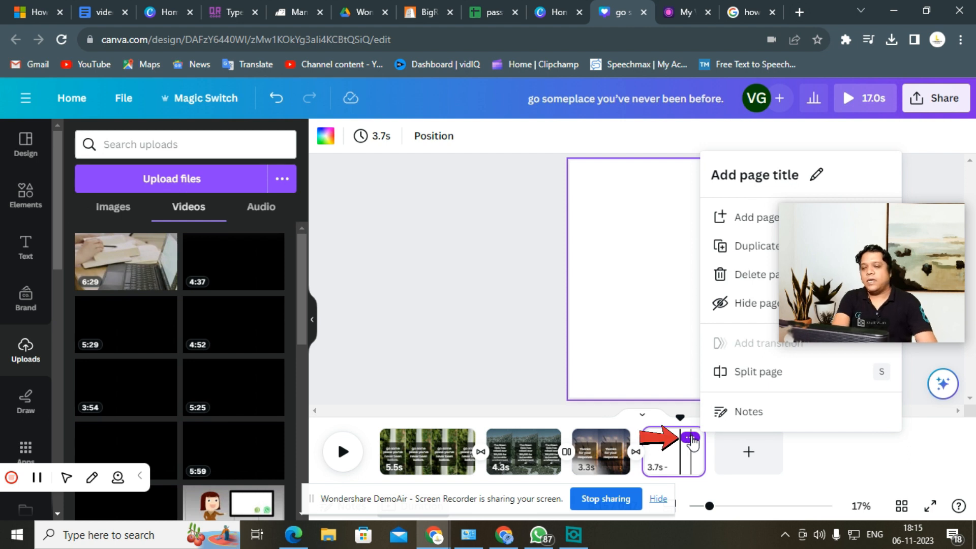
left_click(746, 278)
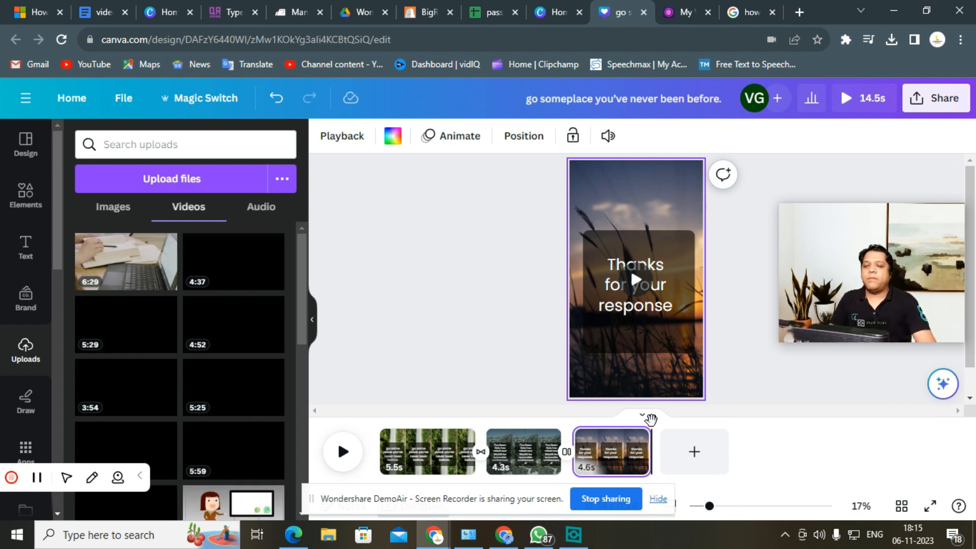
Return to the start of the reel and rename the design as "reel new"
left_click(381, 427)
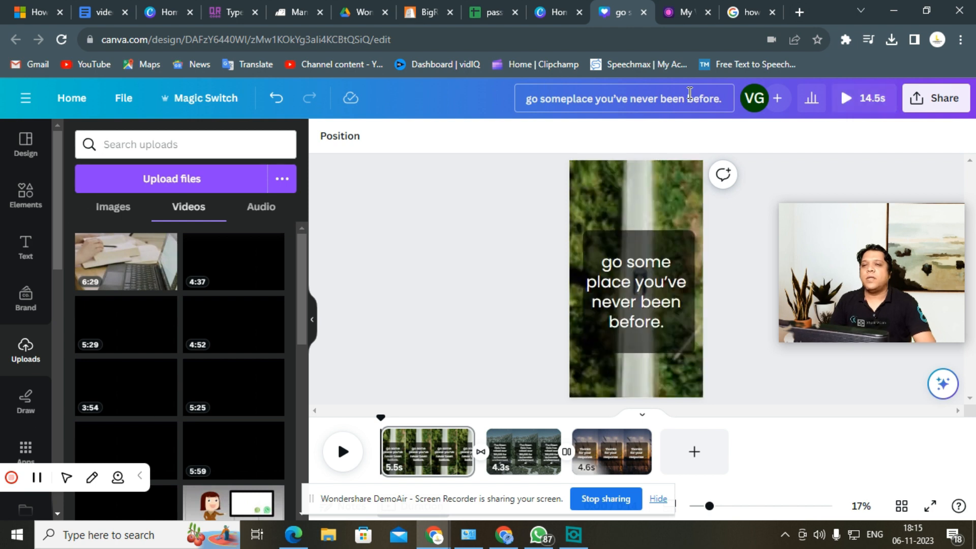
double_click(711, 95)
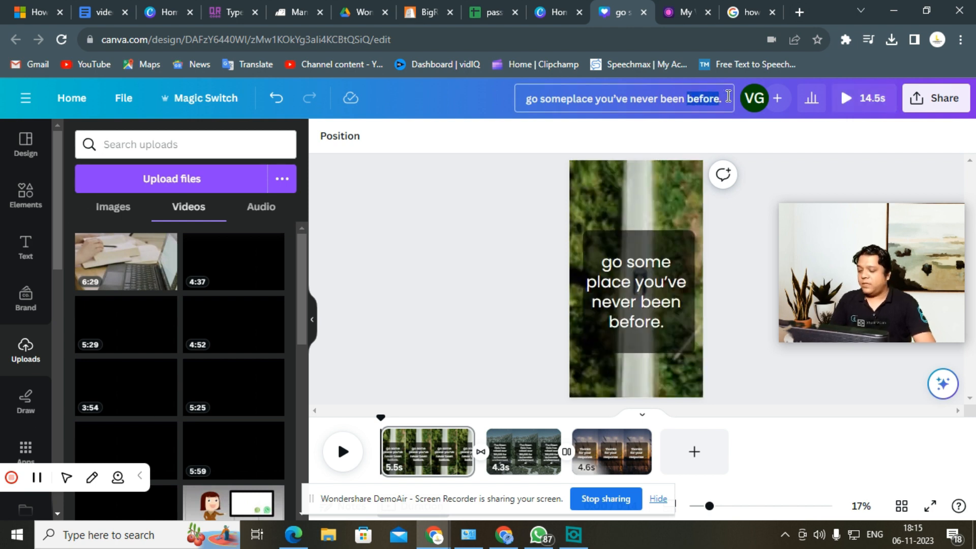
key("ctrl+a")
type("reel new")
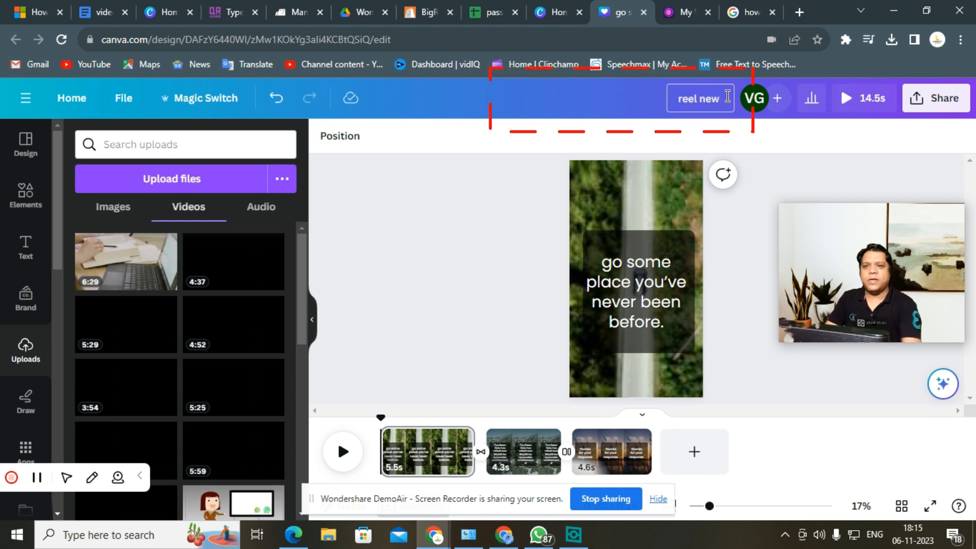
left_click(808, 160)
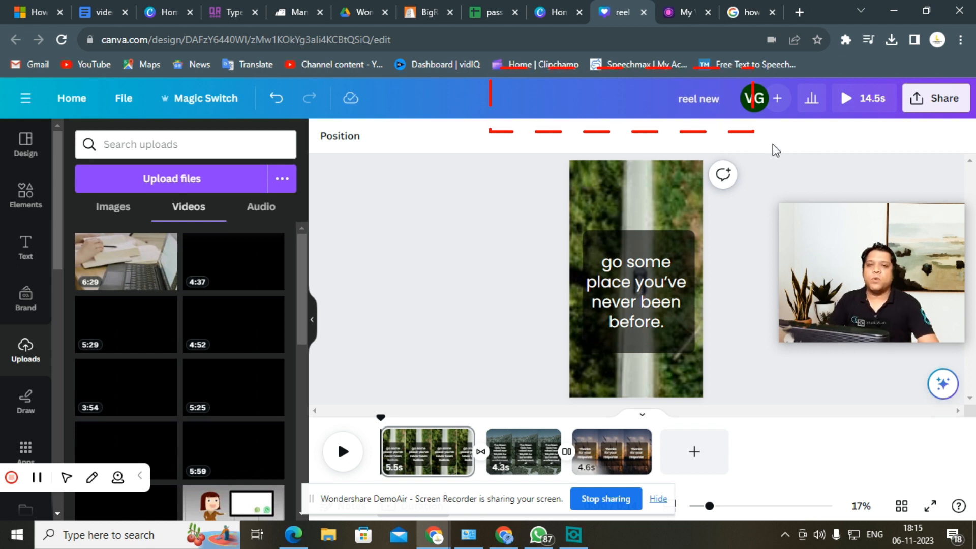
Examine the design's download settings and the available file types, keeping MP4 Video, and return to the sharing options
left_click(932, 100)
left_click_drag(858, 232, 88, 320)
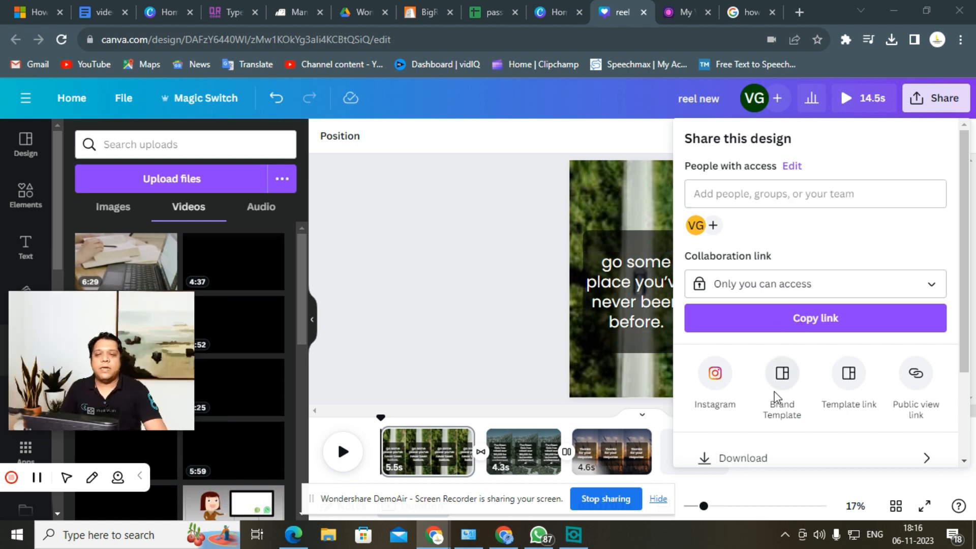
scroll(729, 389, "down", 1)
scroll(729, 389, "down", 2)
left_click(784, 345)
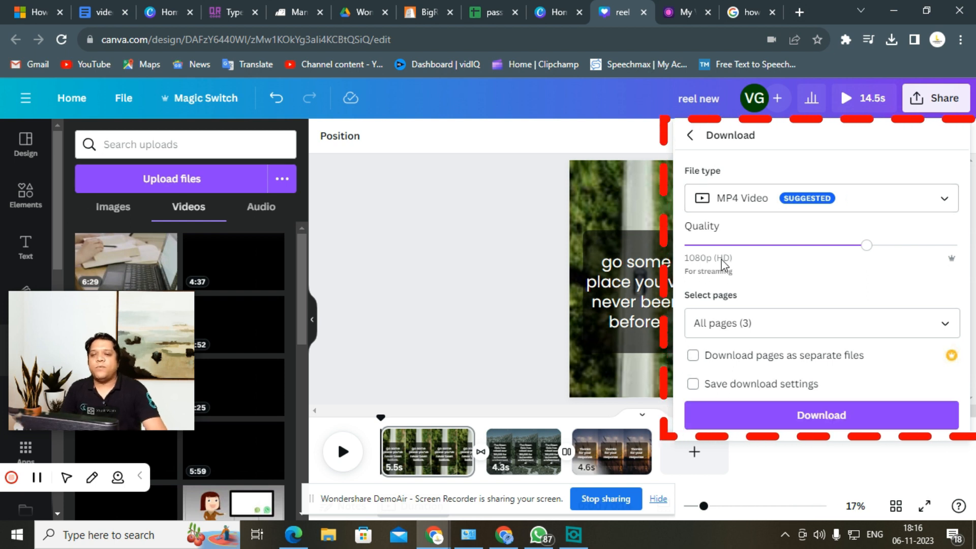
left_click(944, 199)
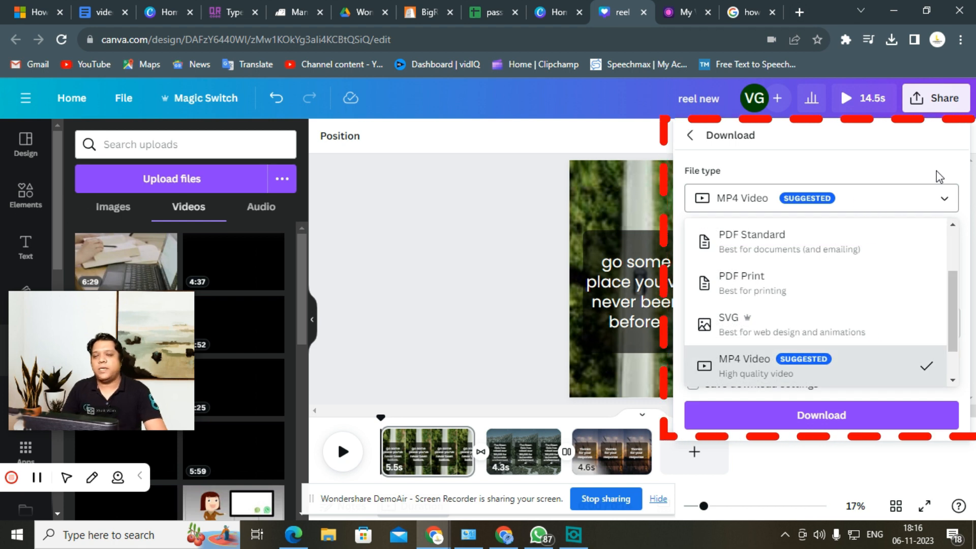
left_click(691, 138)
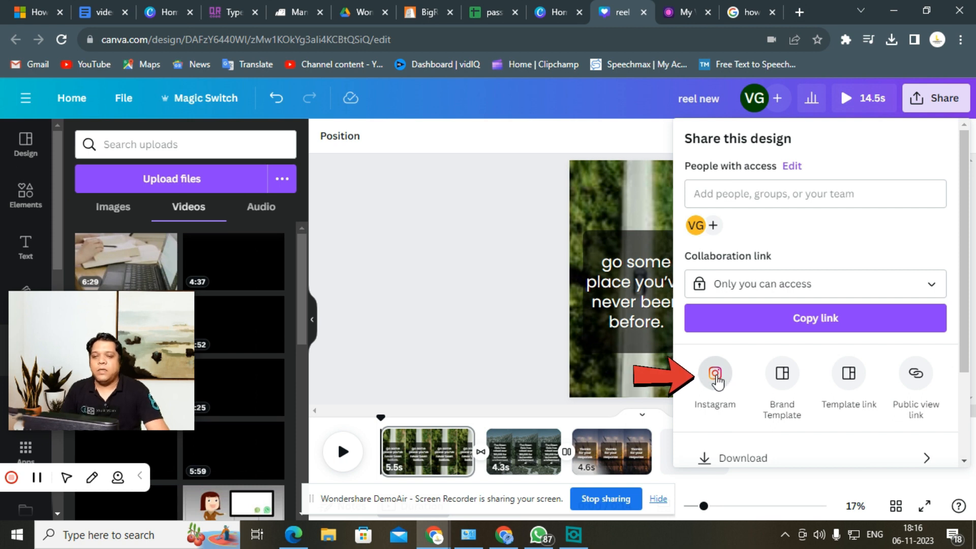
Review the Instagram option for posting immediately from the mobile app, and close the sharing options without posting
left_click(715, 376)
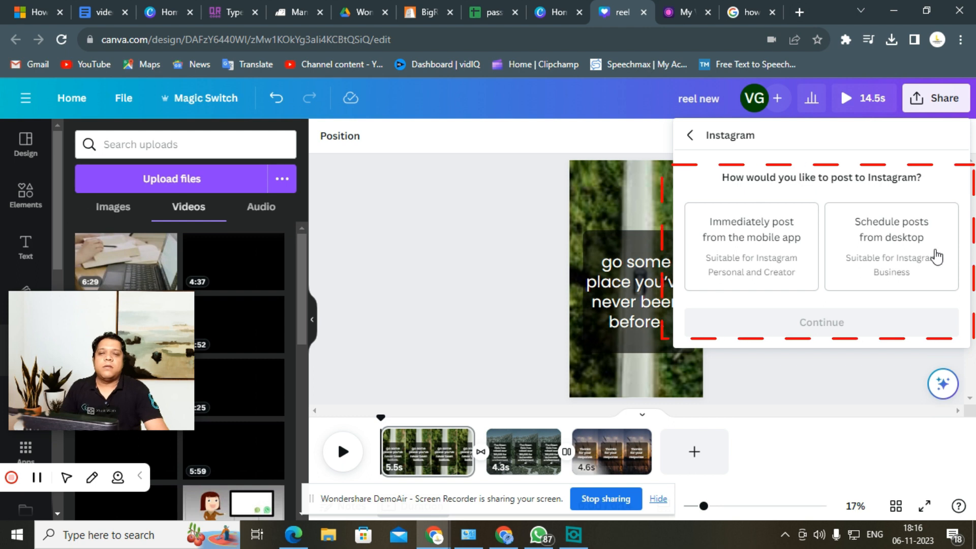
left_click(760, 246)
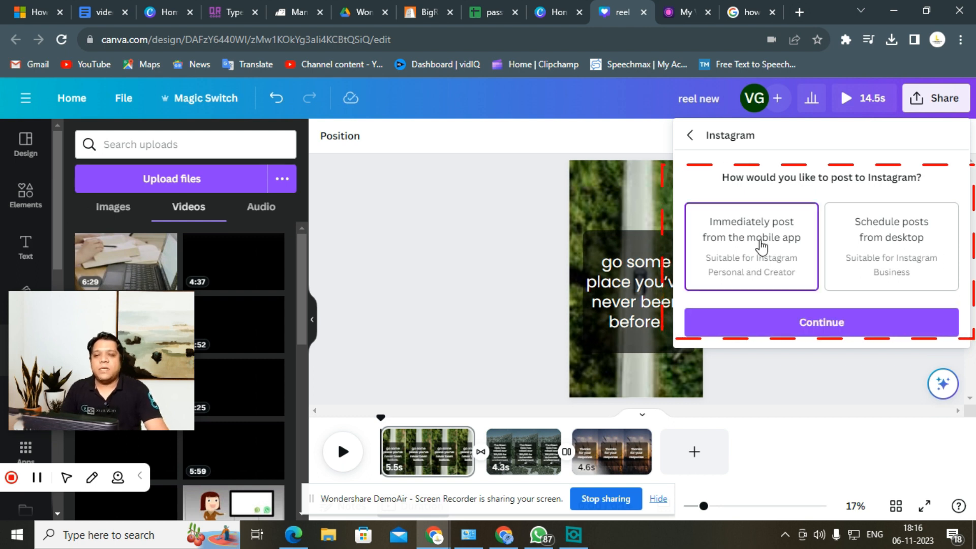
left_click(824, 323)
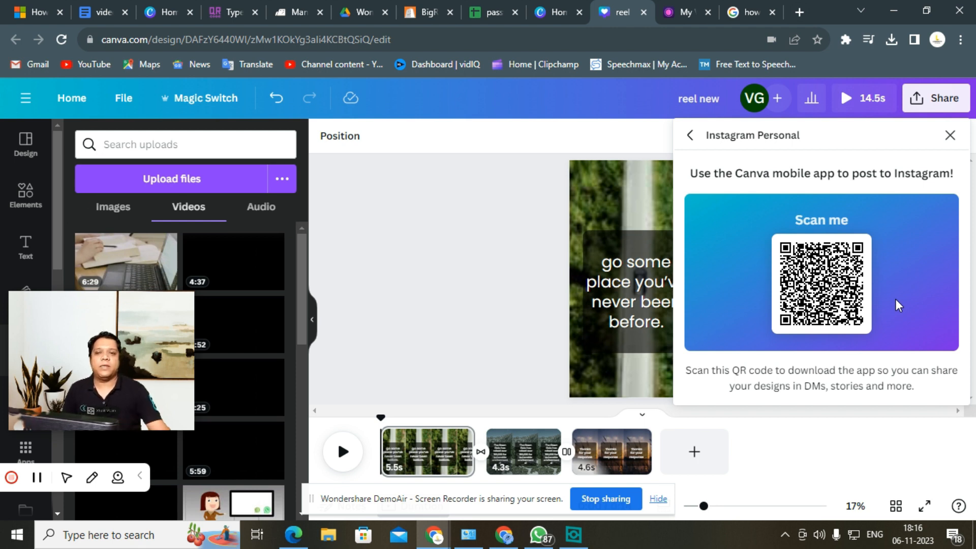
left_click(689, 135)
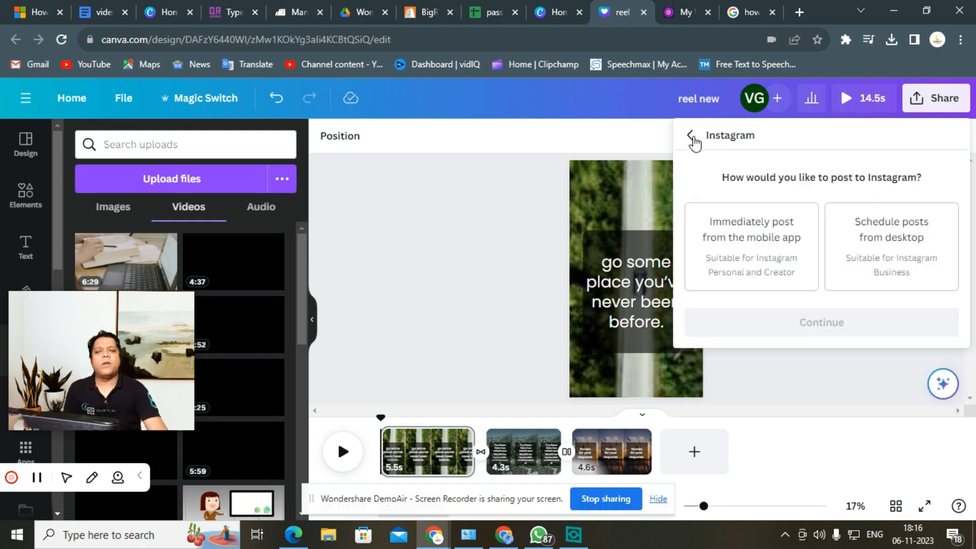
left_click(692, 138)
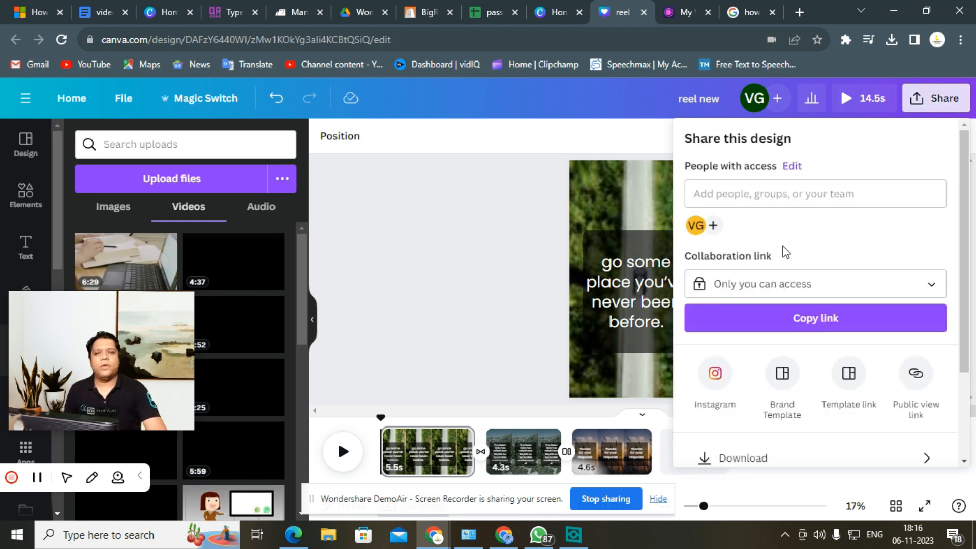
scroll(859, 346, "down", 3)
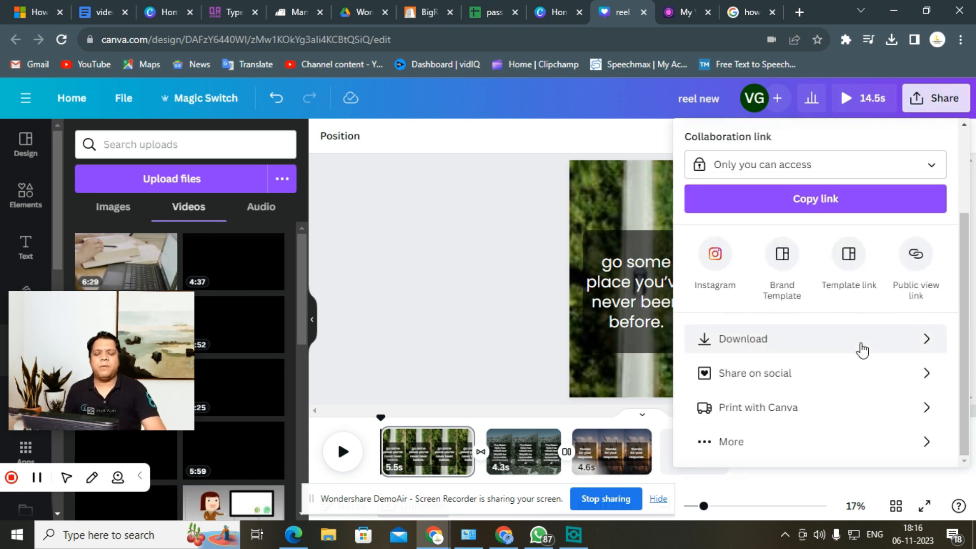
left_click(477, 89)
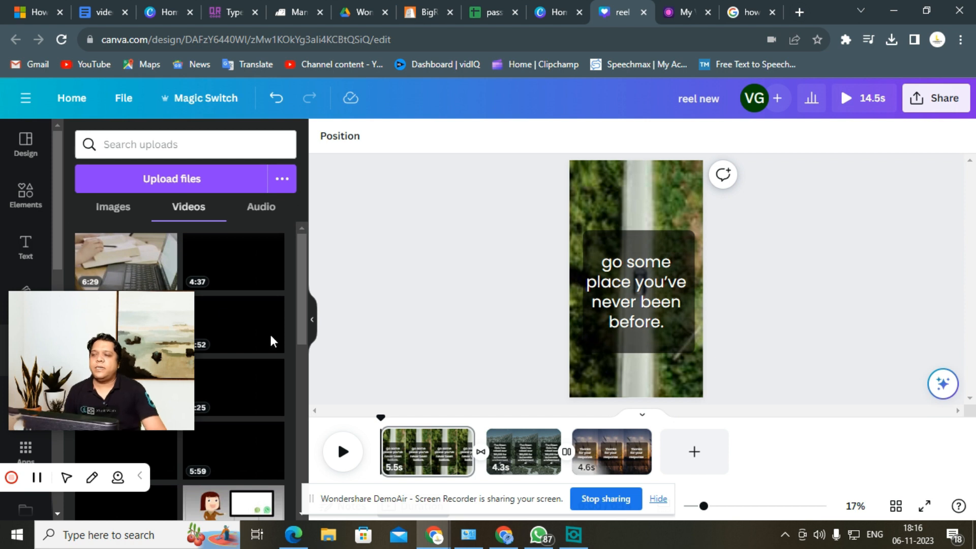